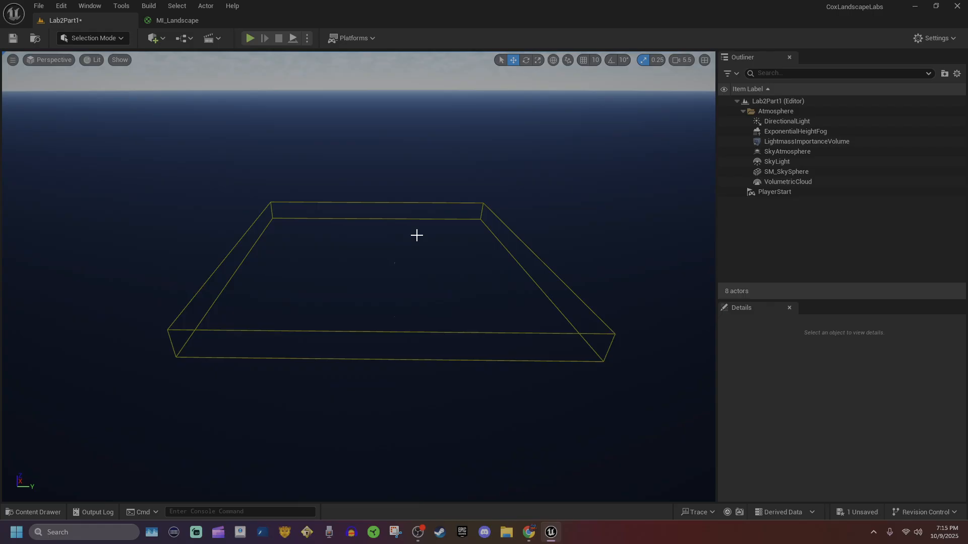
- Switch to Landscape mode and set the new landscape's section size to 7×7 Quads
key(ctrl+space)
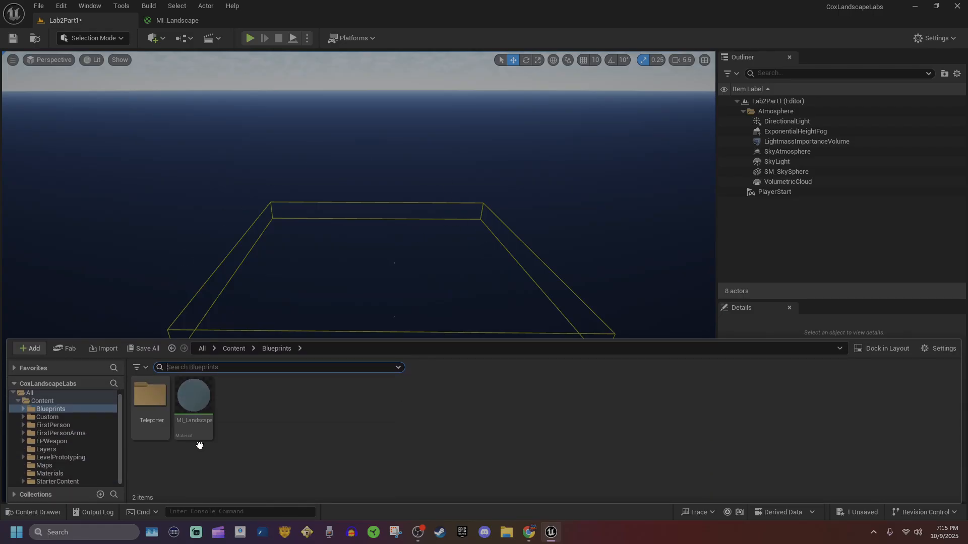
click(118, 40)
click(113, 67)
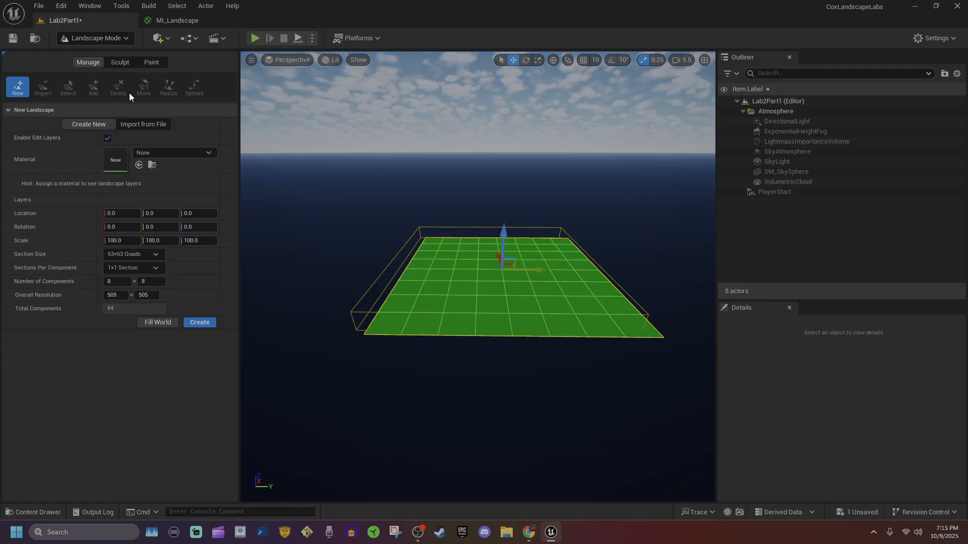
click(132, 259)
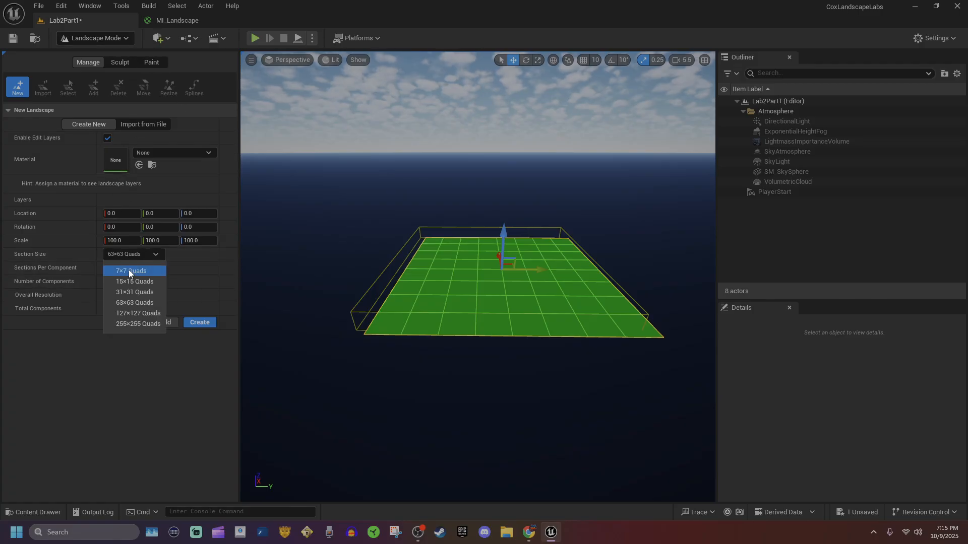
click(129, 270)
scroll(465, 272, up, 3)
key(w)
mouse_move(465, 273)
right_down()
mouse_move(479, 267)
mouse_move(465, 272)
right_up()
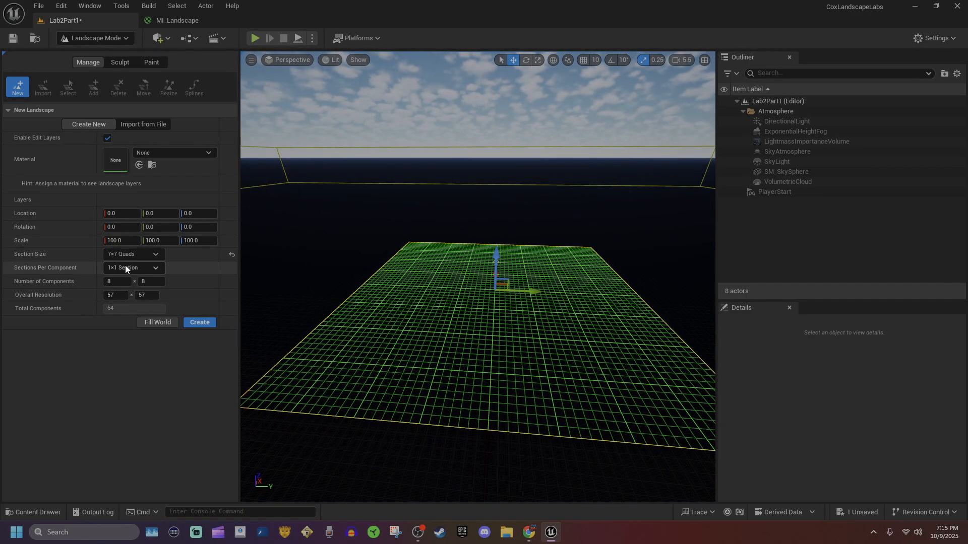
- Create the landscape and bring up the landscape painting tools
click(201, 325)
key(s)
mouse_move(522, 254)
right_down()
mouse_move(517, 327)
mouse_move(538, 329)
mouse_move(539, 348)
mouse_move(524, 283)
mouse_move(524, 292)
right_up()
key(s)
scroll(518, 308, down, 3)
key(w)
scroll(534, 328, down, 2)
key(w)
key(s)
click(153, 62)
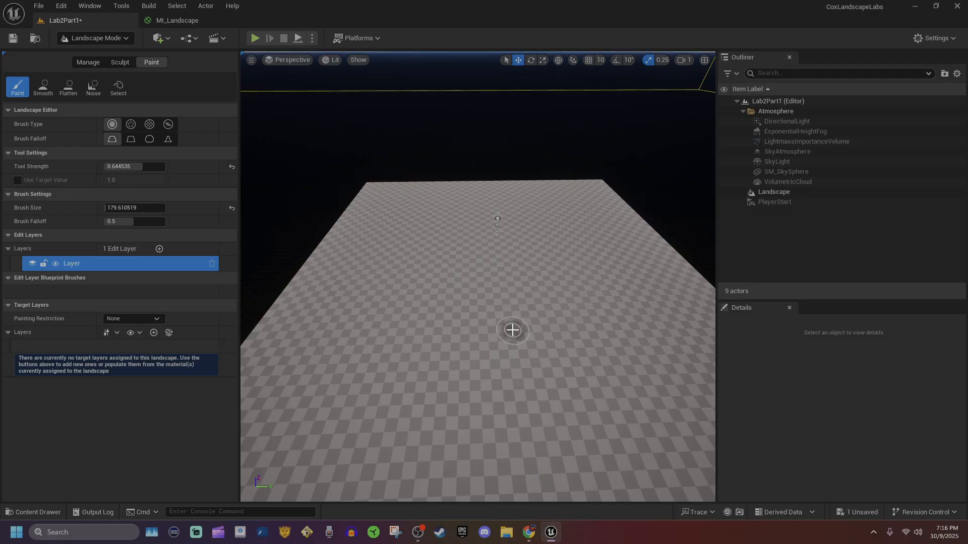
- Create a new material named MI_TestingLandscape in the Blueprints content folder
key(ctrl+space)
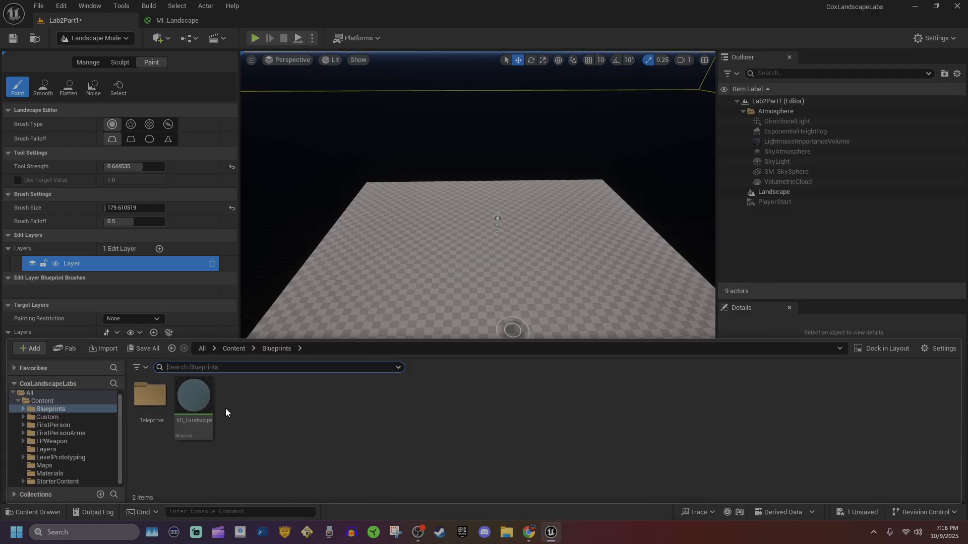
click(208, 418)
right_click(262, 404)
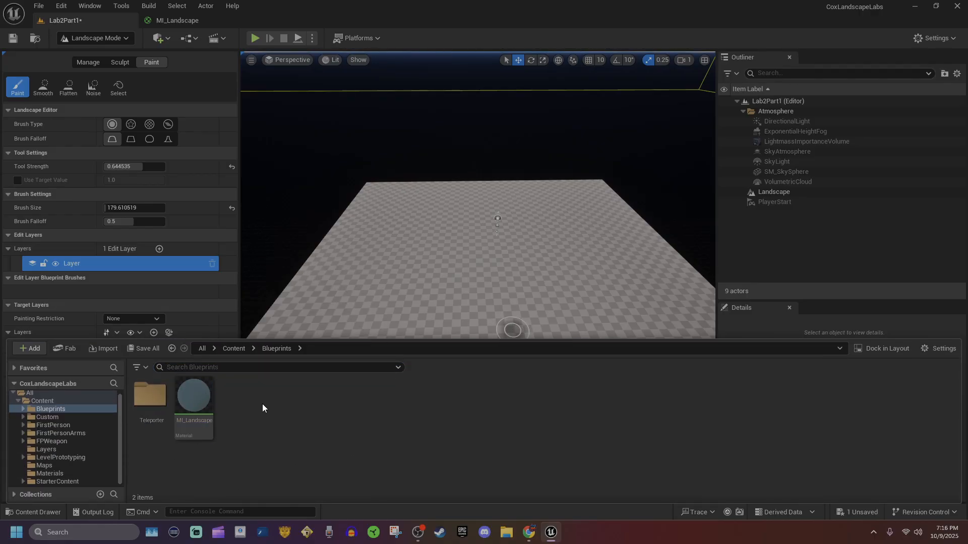
mouse_move(270, 421)
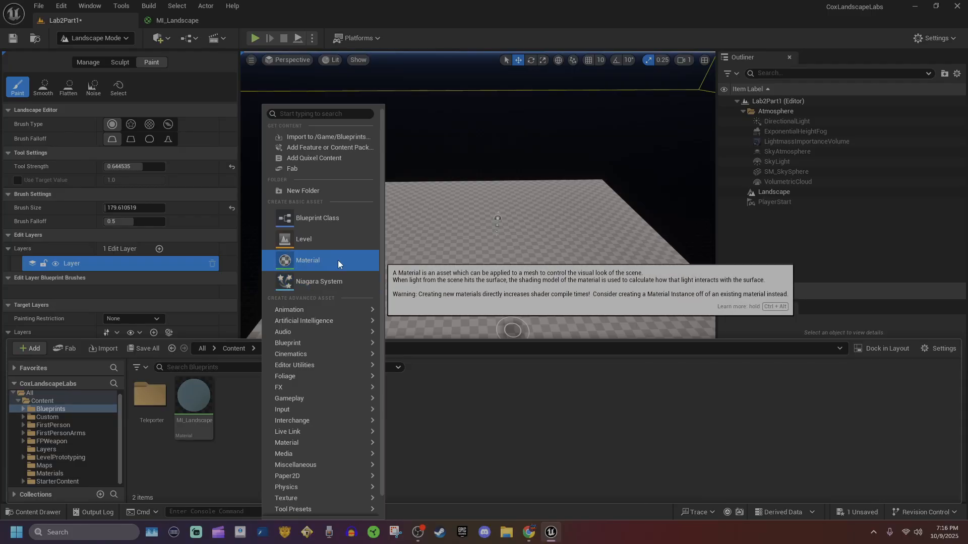
click(319, 261)
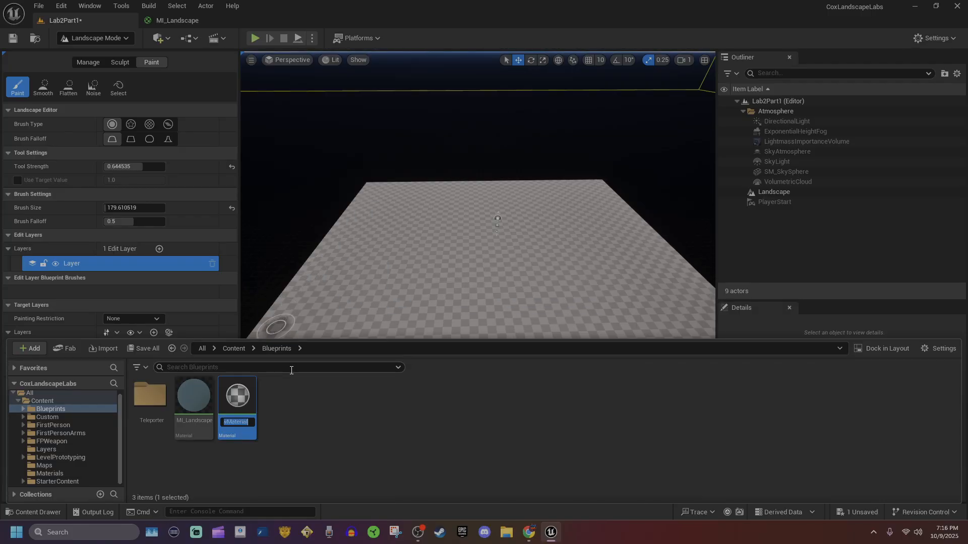
text(M)
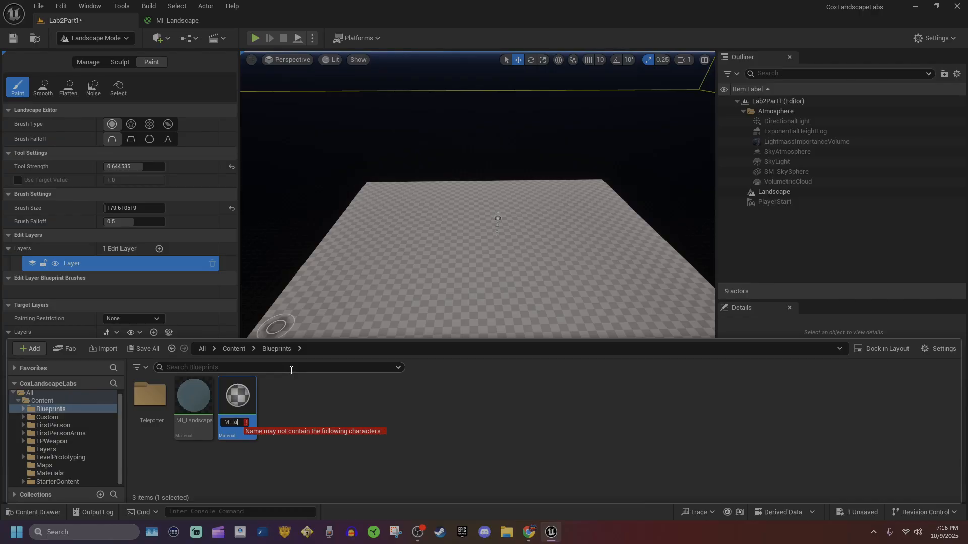
text(I_Testin)
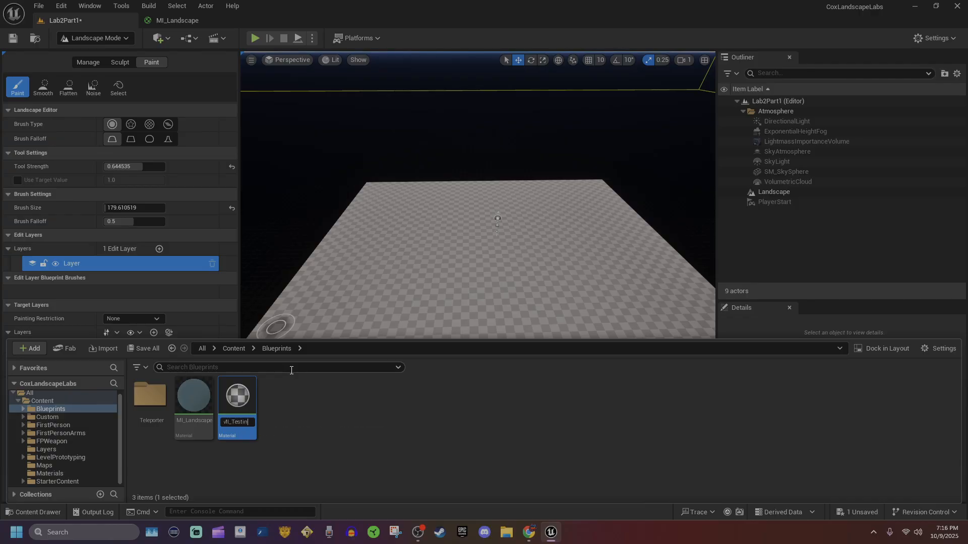
text(gLandscape)
key(Return)
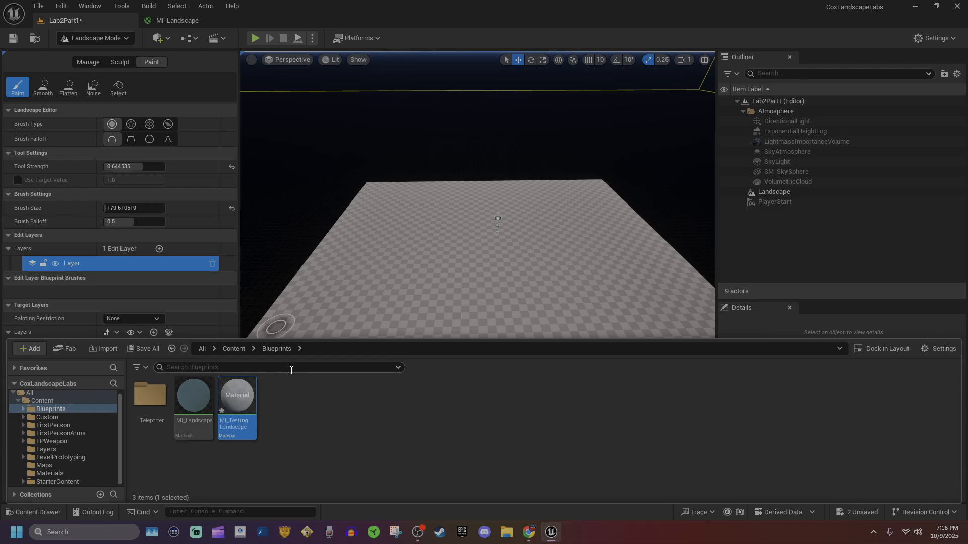
- Return to Selection mode, select the landscape and locate its Landscape Material property
click(568, 244)
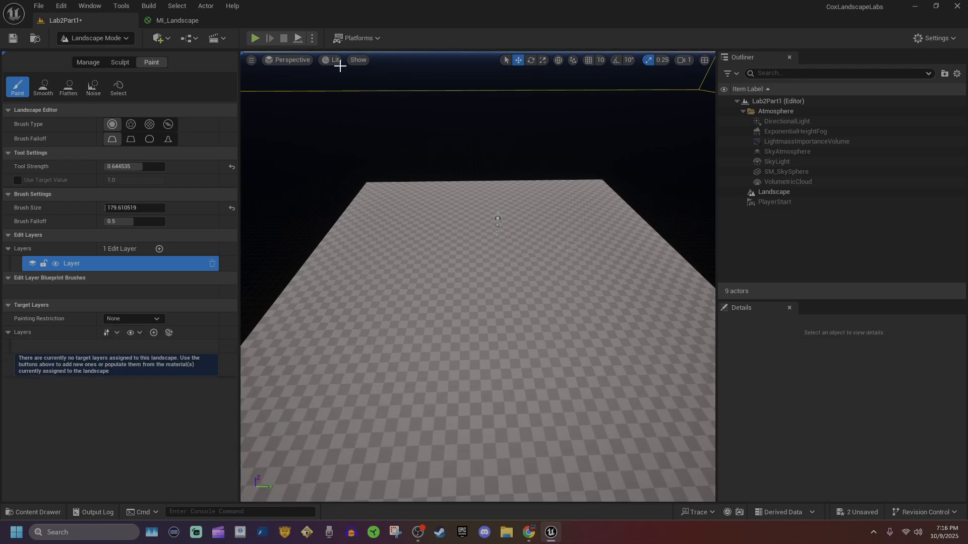
click(126, 38)
click(95, 56)
click(446, 272)
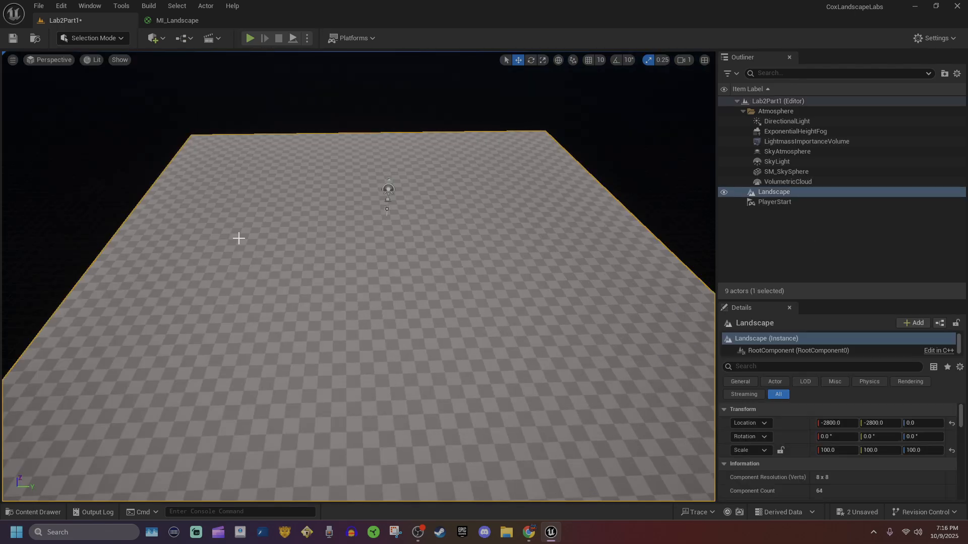
drag(849, 301, 850, 191)
scroll(833, 374, down, 3)
scroll(829, 369, down, 2)
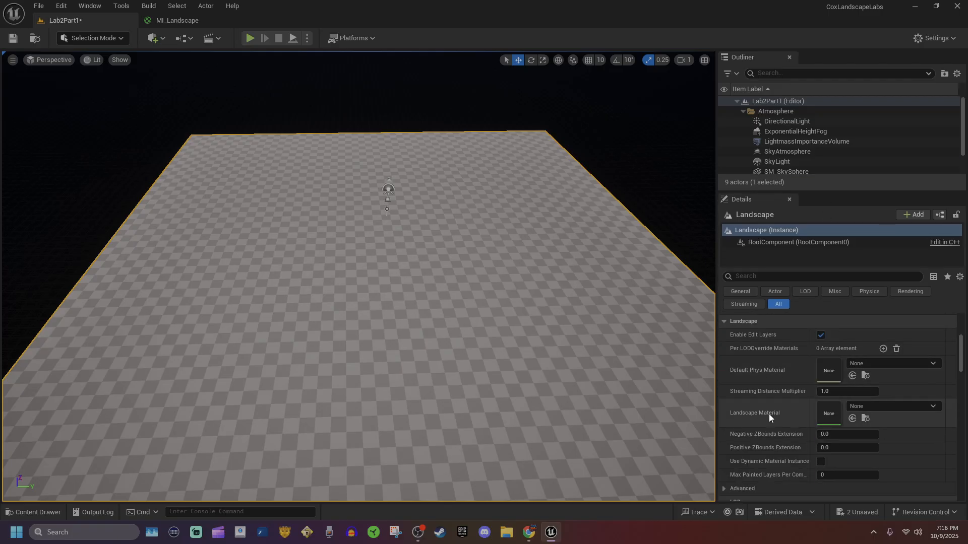
key(ctrl+space)
drag(237, 398, 647, 420)
click(847, 191)
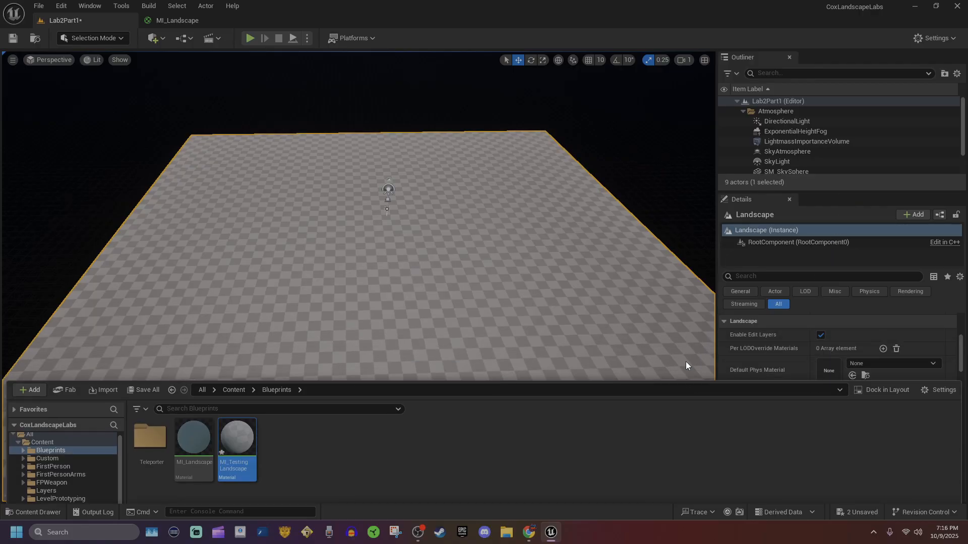
- Assign MI_TestingLandscape as the landscape's Landscape Material
click(860, 406)
text(te)
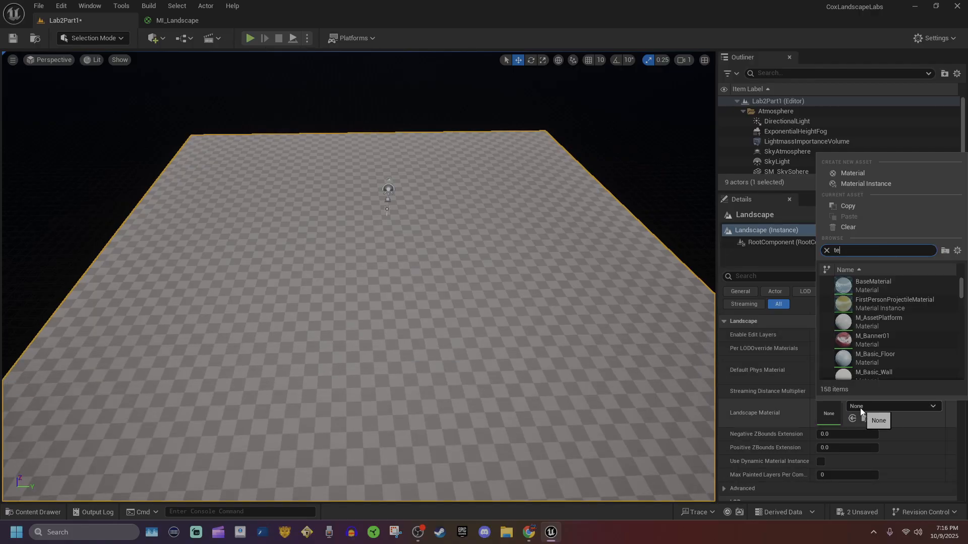
text(stingl)
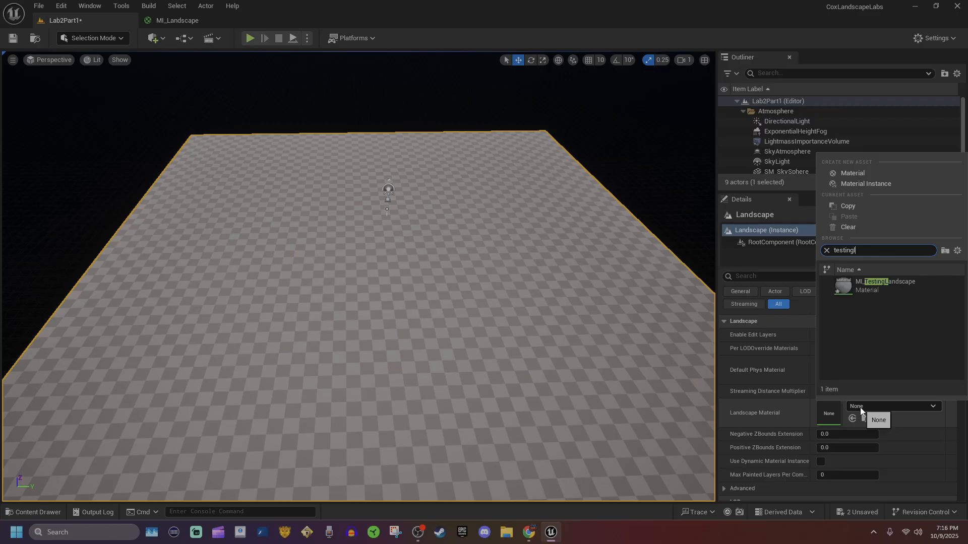
click(910, 281)
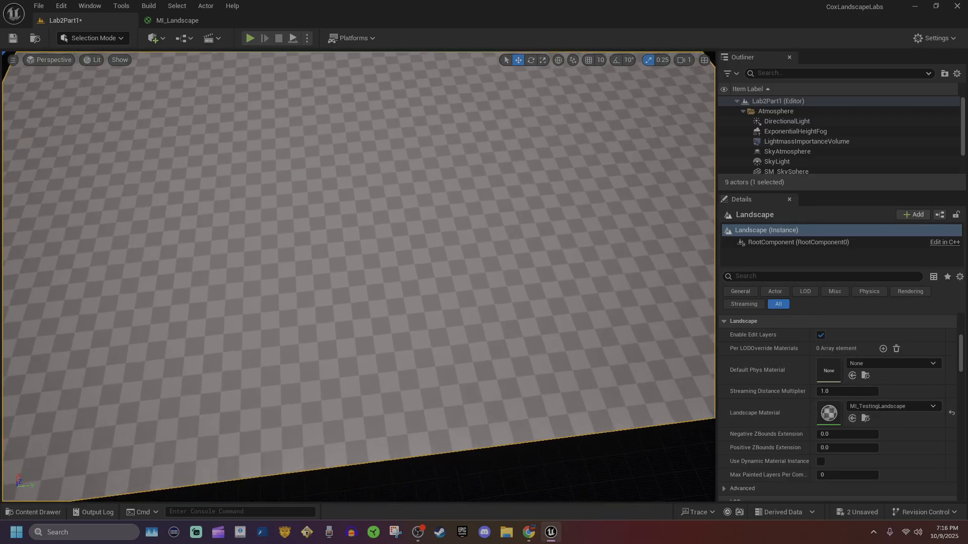
right_drag(345, 316, 345, 252)
key(s)
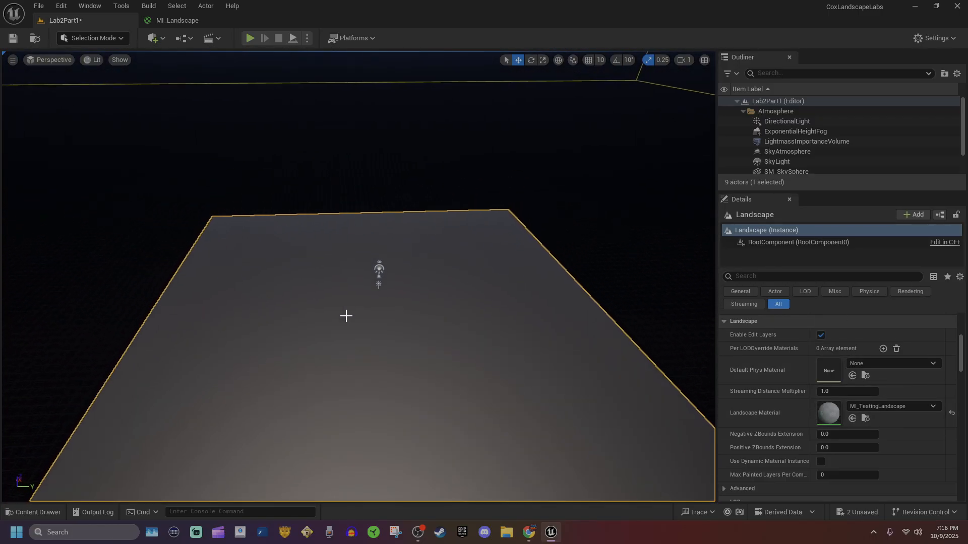
scroll(474, 326, up, 3)
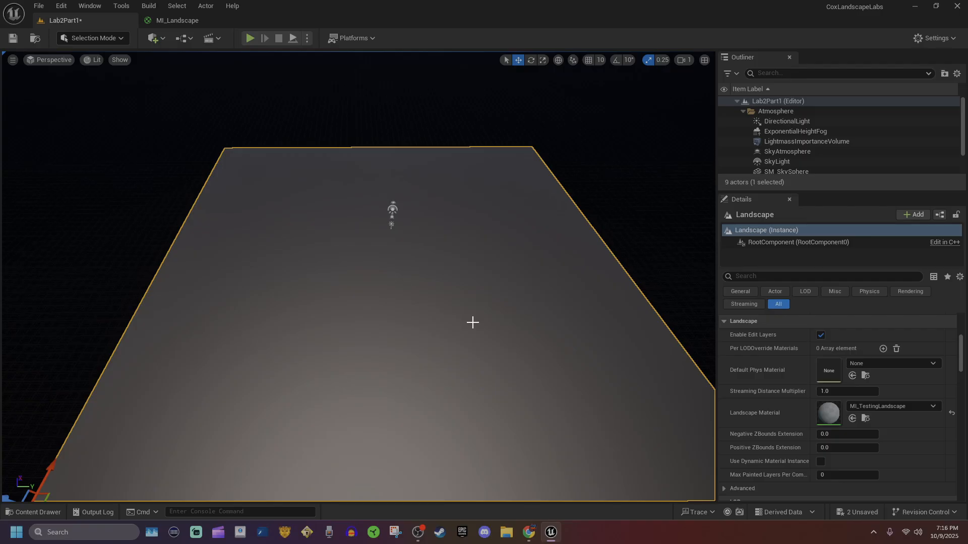
right_drag(435, 281, 436, 308)
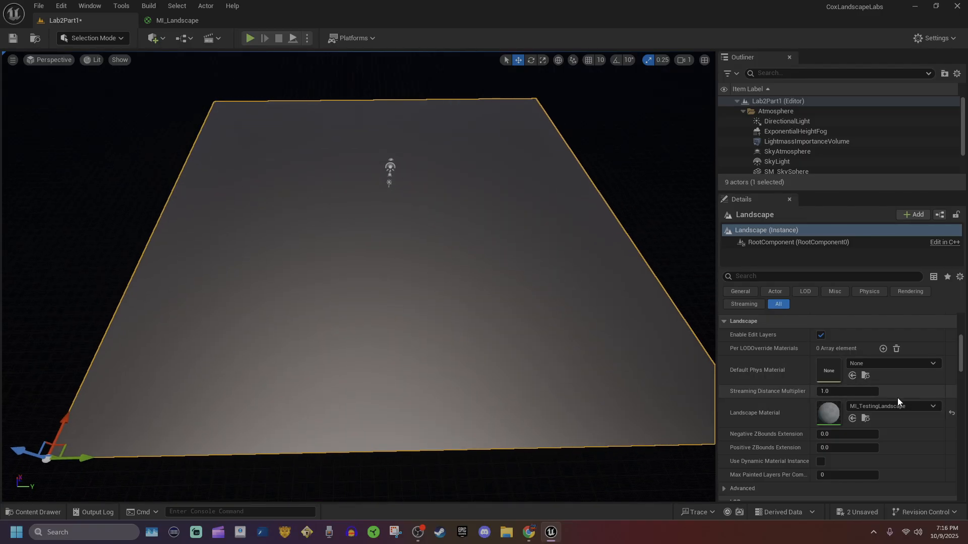
- Open the MI_TestingLandscape material for editing and make room for nodes beside its main material node
click(865, 418)
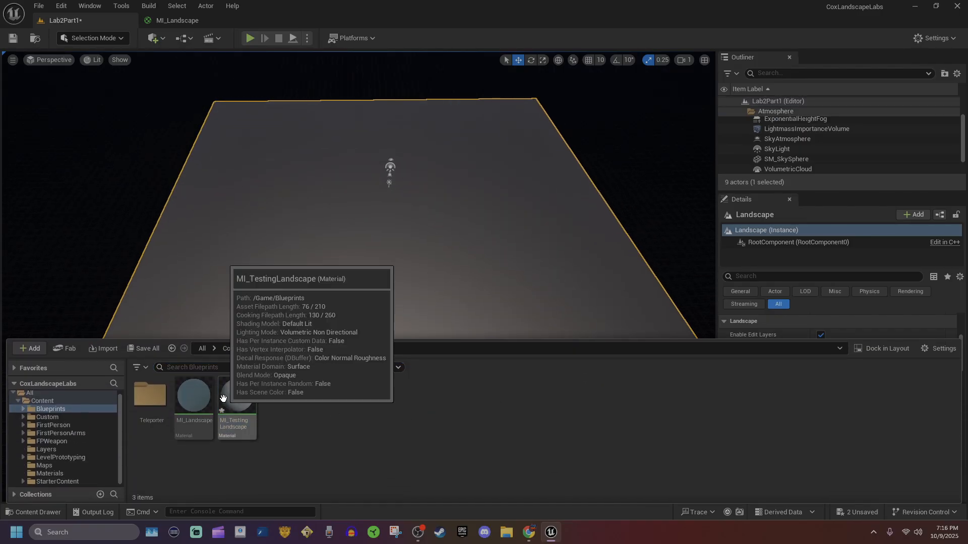
double_click(237, 408)
right_drag(336, 253, 543, 250)
scroll(462, 267, down, 3)
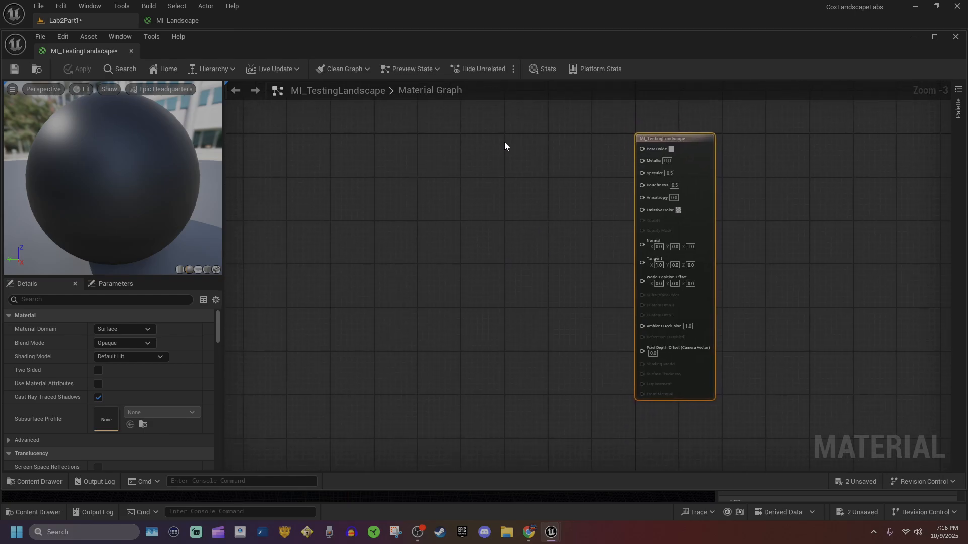
click(443, 193)
scroll(698, 138, up, 3)
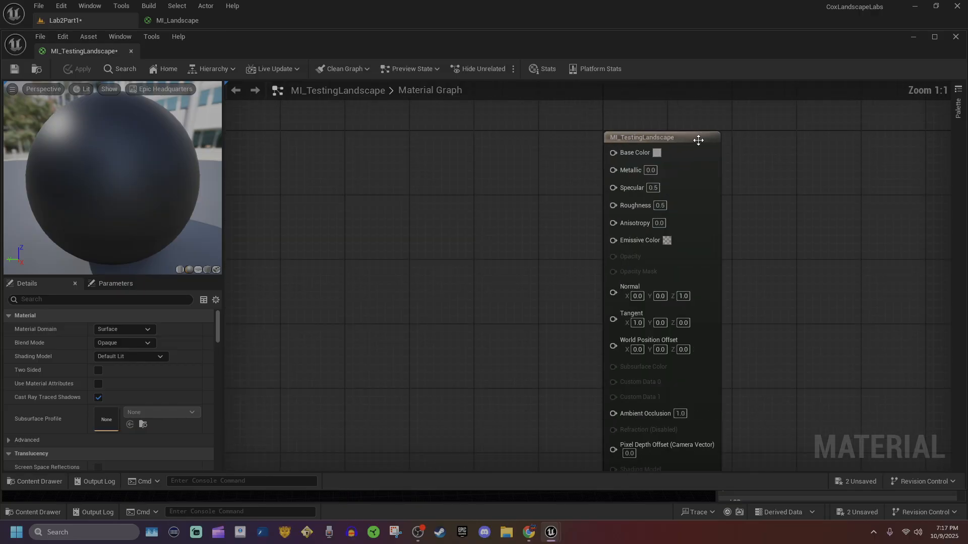
right_drag(526, 232, 531, 195)
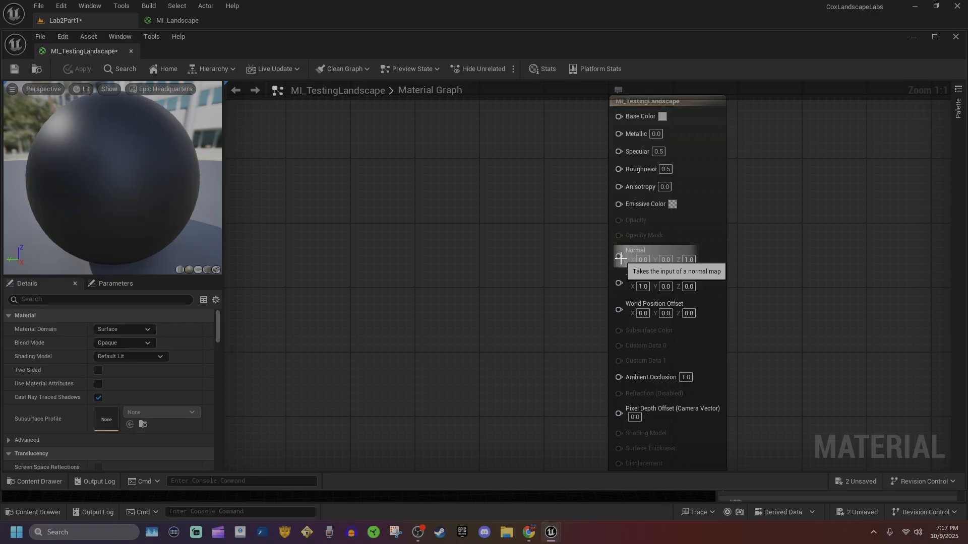
scroll(415, 277, down, 2)
right_drag(414, 277, 536, 246)
- Add the T_Brick_Clay_Old_D texture from the StarterContent Textures folder to the material graph as a texture sample
key(ctrl+space)
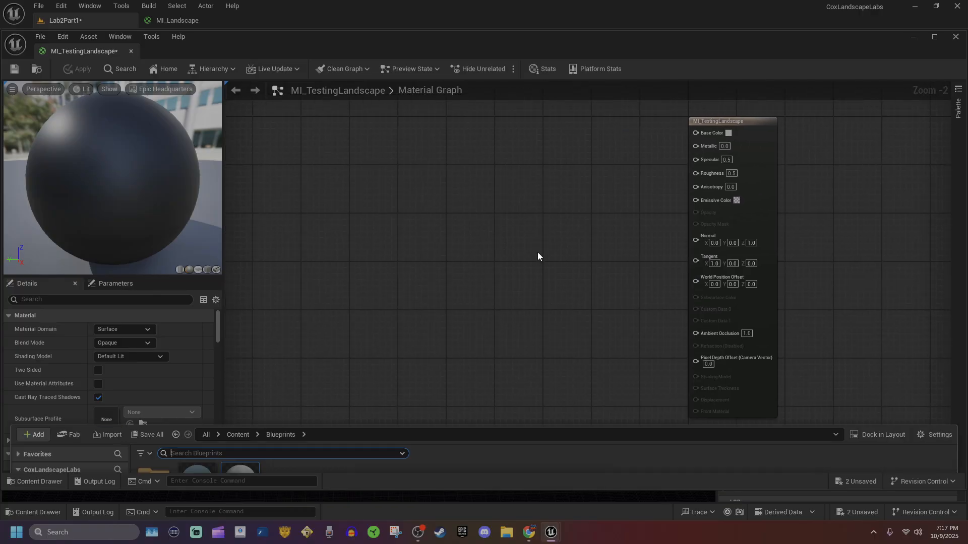
right_drag(456, 163, 478, 189)
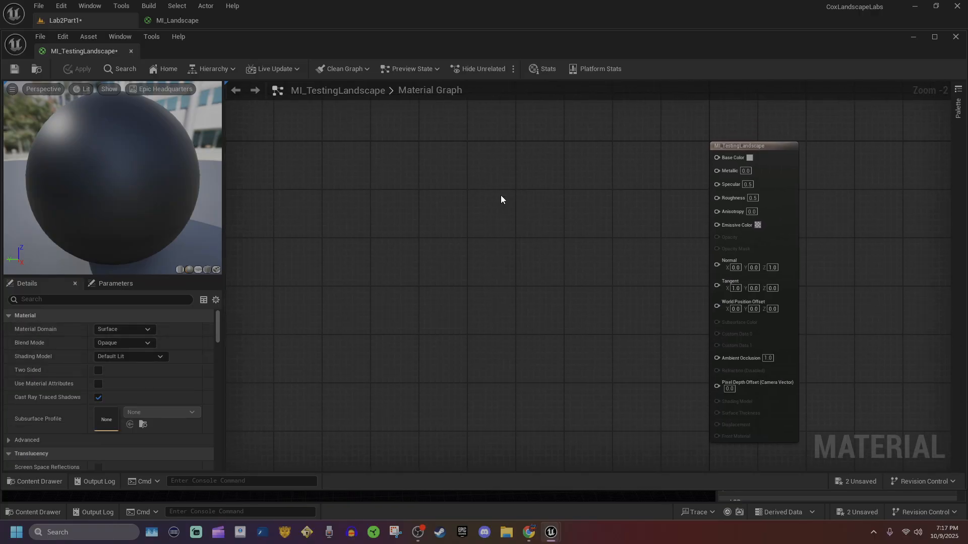
key(ctrl+space)
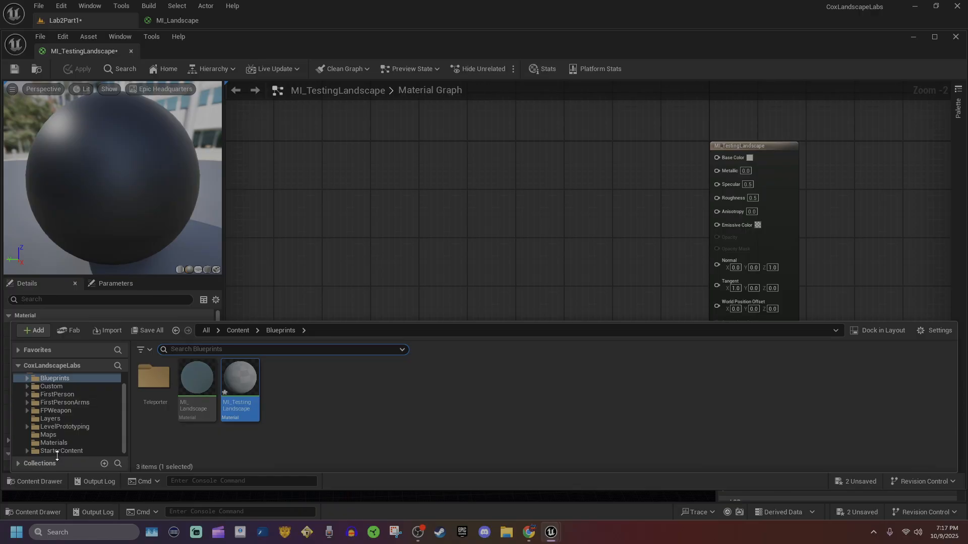
click(57, 450)
double_click(540, 386)
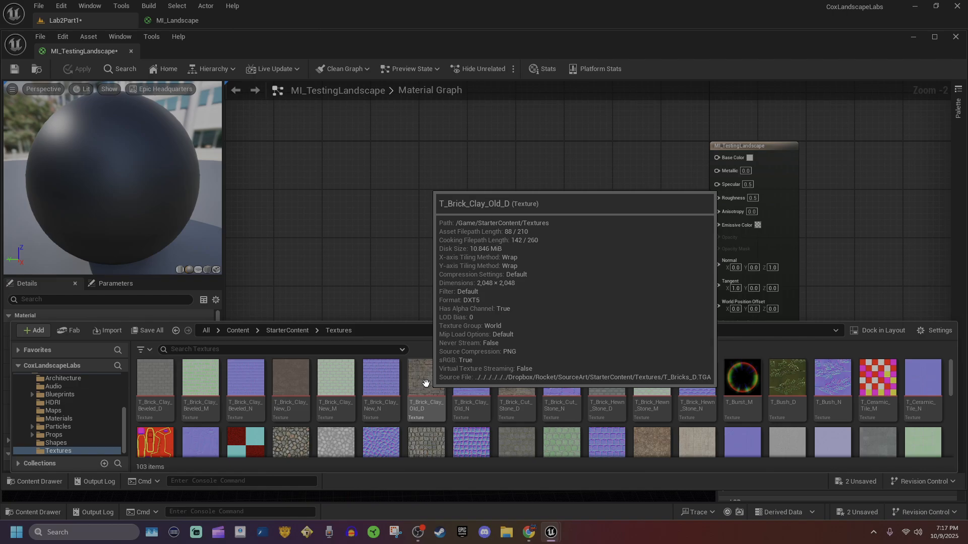
drag(425, 384, 443, 146)
key(ctrl+space)
- Add the T_Brick_Clay_Old_N normal texture to the material graph, well below the brick color sample
right_drag(511, 278, 516, 131)
scroll(512, 186, down, 2)
right_drag(511, 187, 512, 259)
key(ctrl+space)
drag(472, 388, 456, 295)
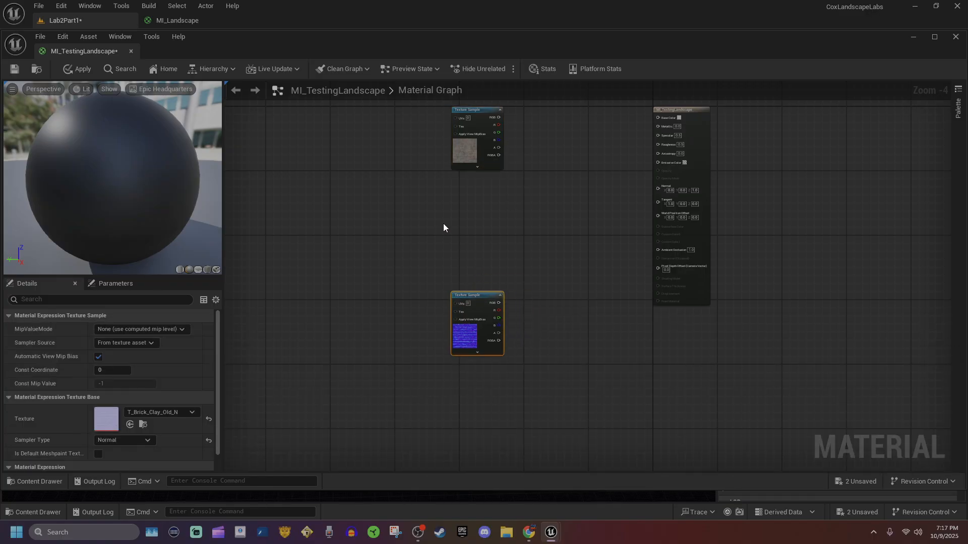
- Add the cobblestone pebble color texture to the material graph between the two brick texture samples
key(ctrl+space)
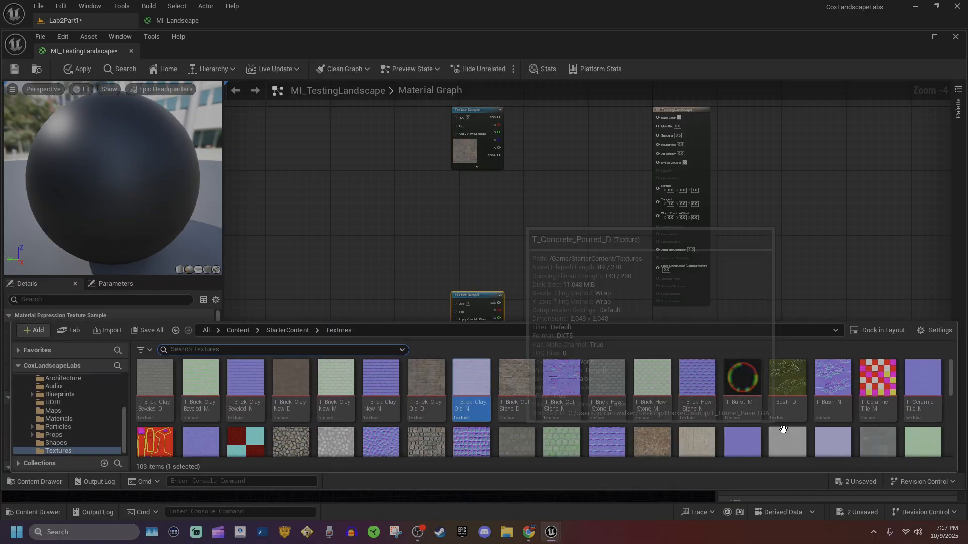
scroll(736, 427, down, 1)
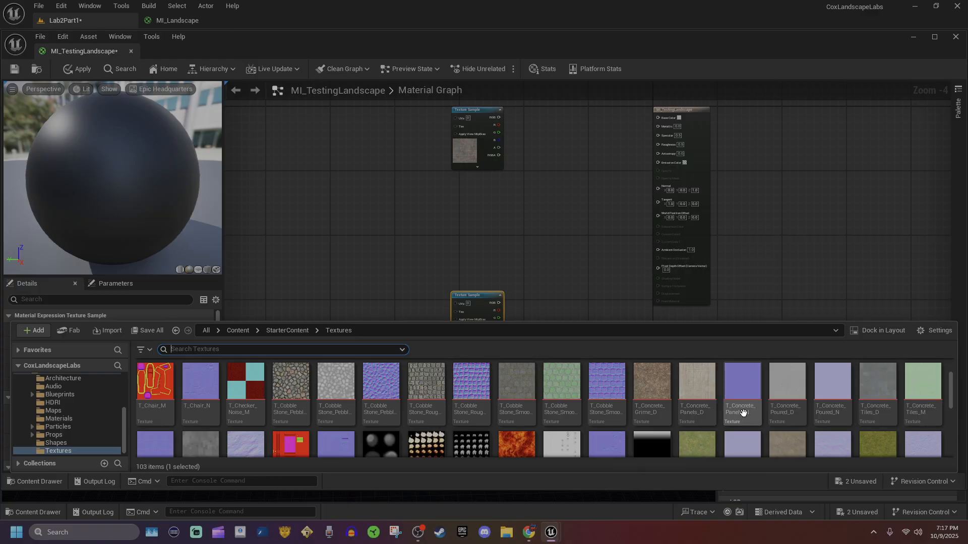
click(292, 388)
drag(292, 389, 471, 185)
- Add the matching cobblestone pebble normal texture and place it directly below the brick normal sample
right_drag(549, 314, 554, 236)
key(ctrl+space)
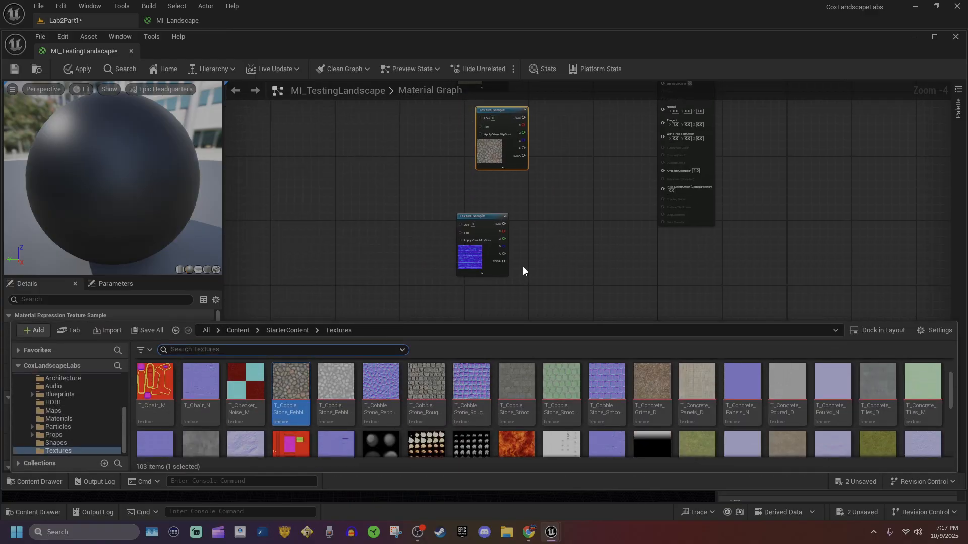
drag(381, 388, 489, 296)
right_drag(568, 251, 521, 291)
drag(473, 346, 442, 337)
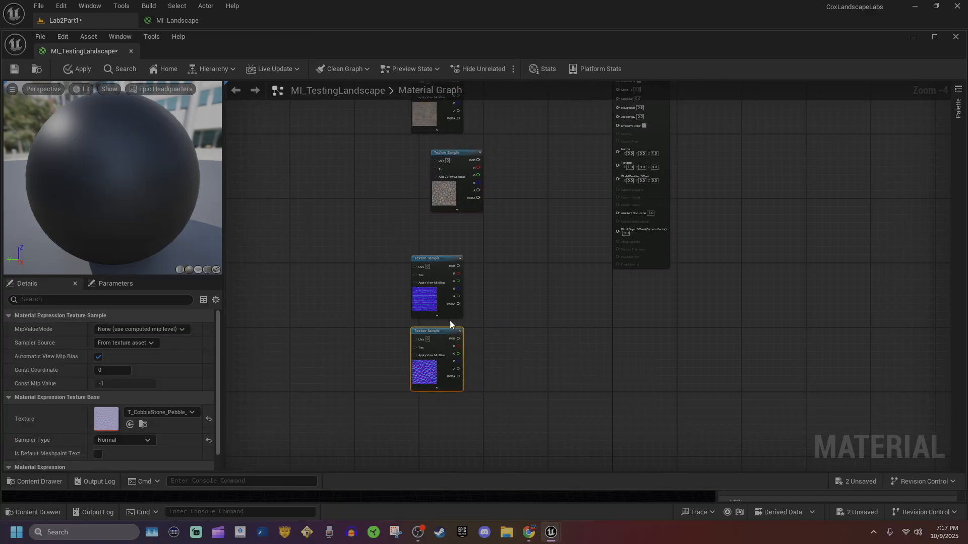
- Align the cobblestone color texture sample directly below the brick color sample in the material graph
right_drag(469, 171, 498, 272)
drag(498, 272, 464, 250)
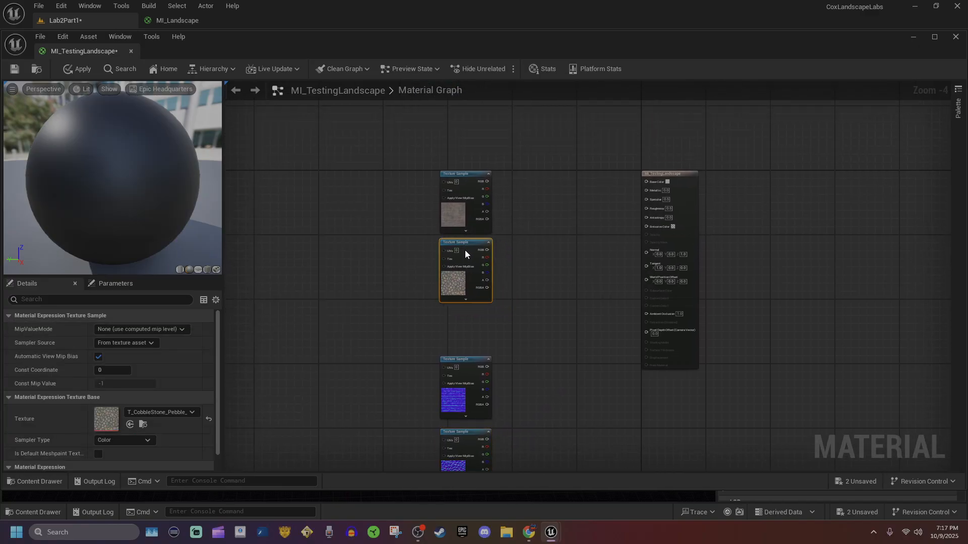
right_drag(557, 340, 566, 243)
click(420, 295)
scroll(419, 294, up, 4)
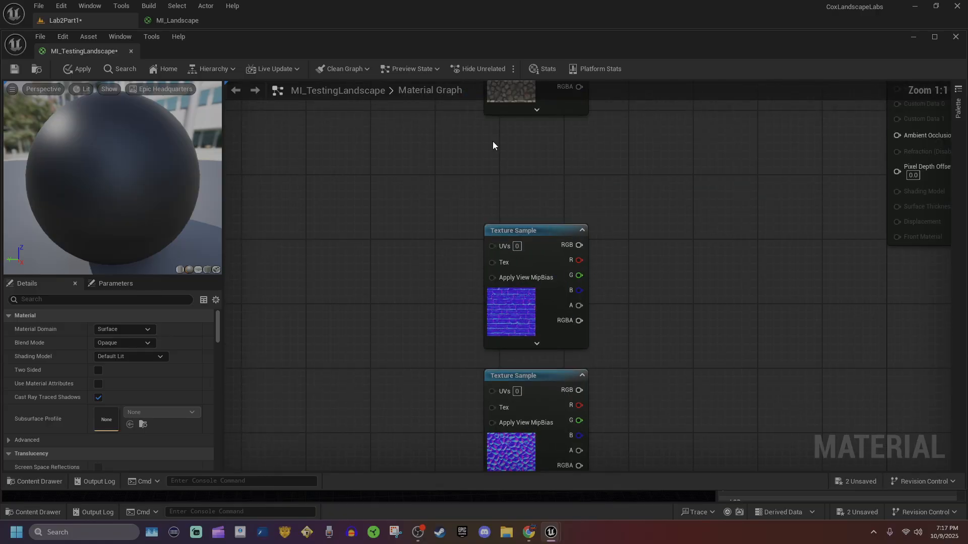
right_drag(660, 343, 649, 322)
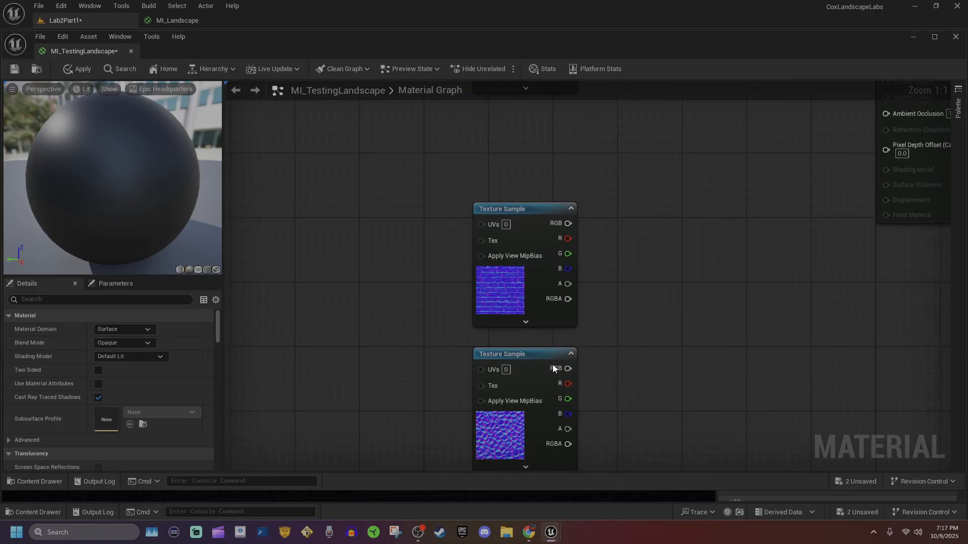
right_drag(539, 231, 521, 455)
right_drag(552, 274, 553, 314)
right_drag(639, 167, 546, 237)
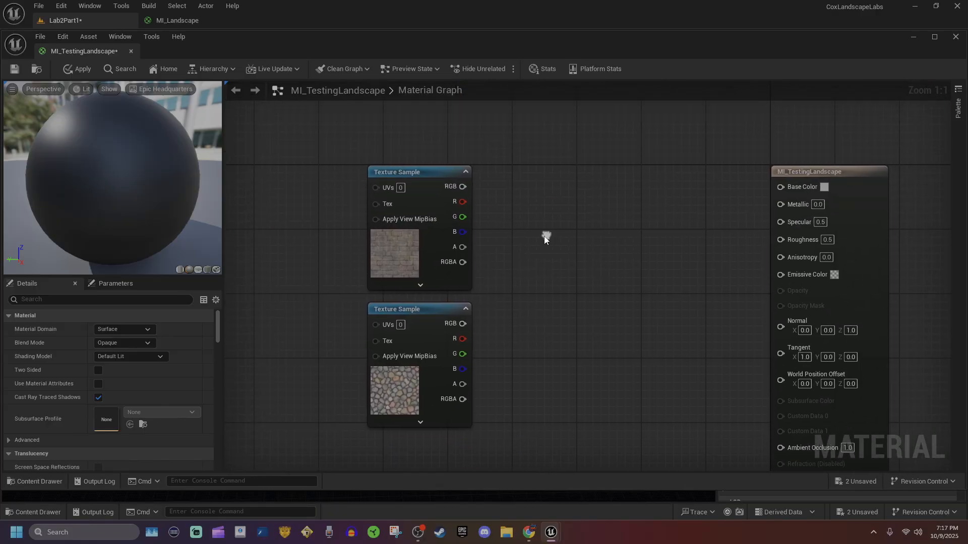
drag(468, 189, 790, 186)
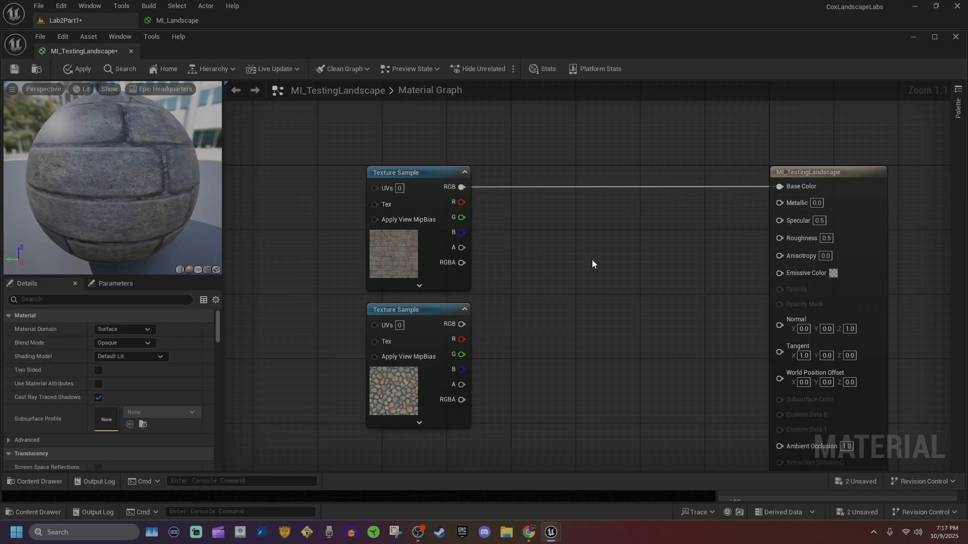
alt+click(461, 187)
- Add a LandscapeLayerBlend node between the color texture samples and the material's output node
scroll(533, 216, down, 2)
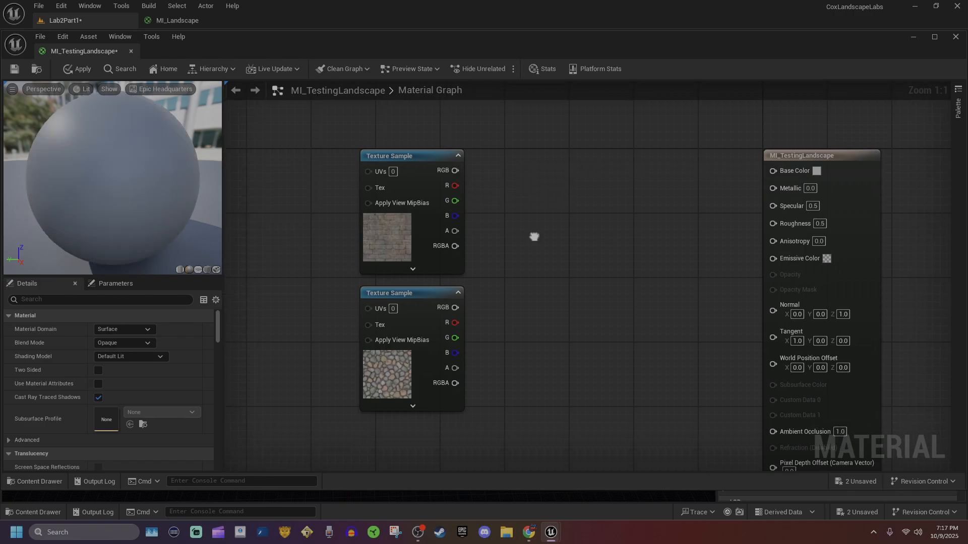
right_drag(492, 258, 507, 371)
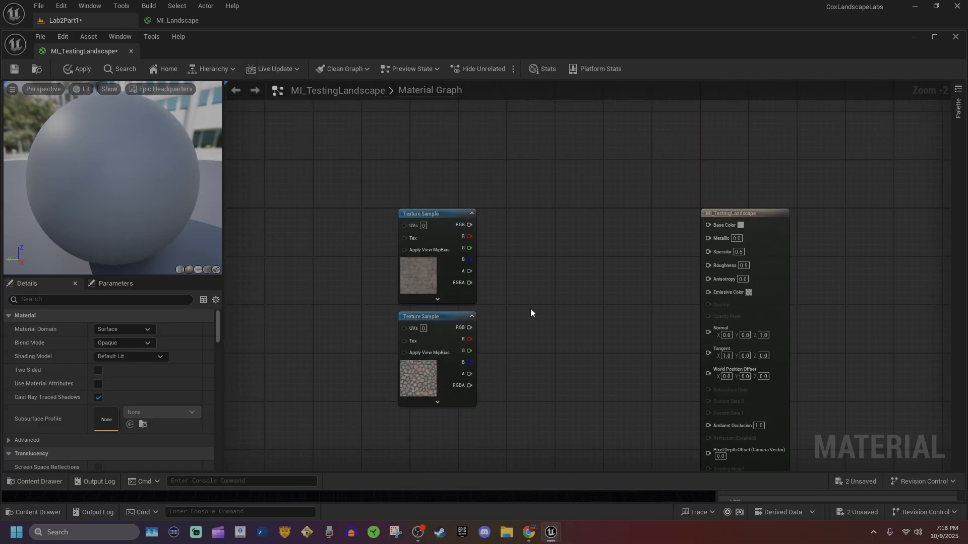
right_click(553, 285)
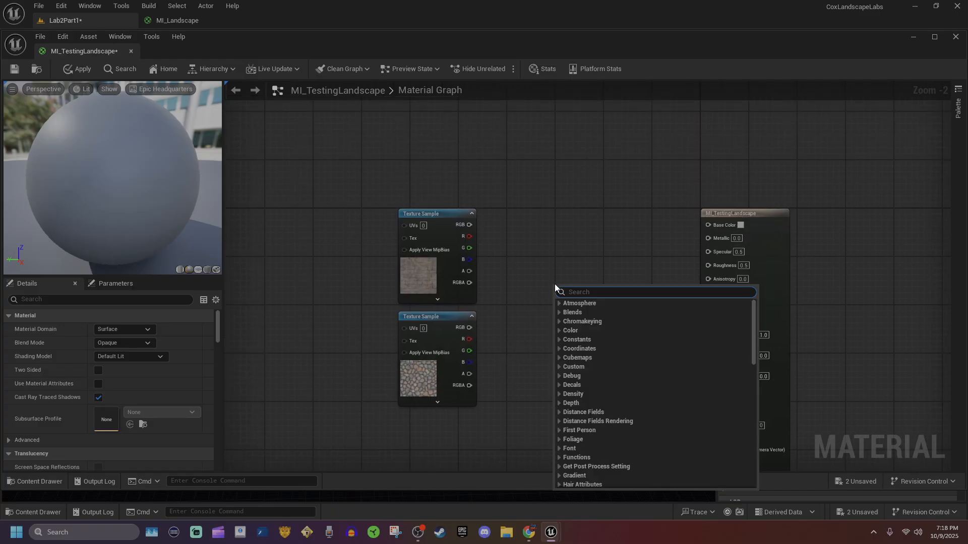
text(landsca)
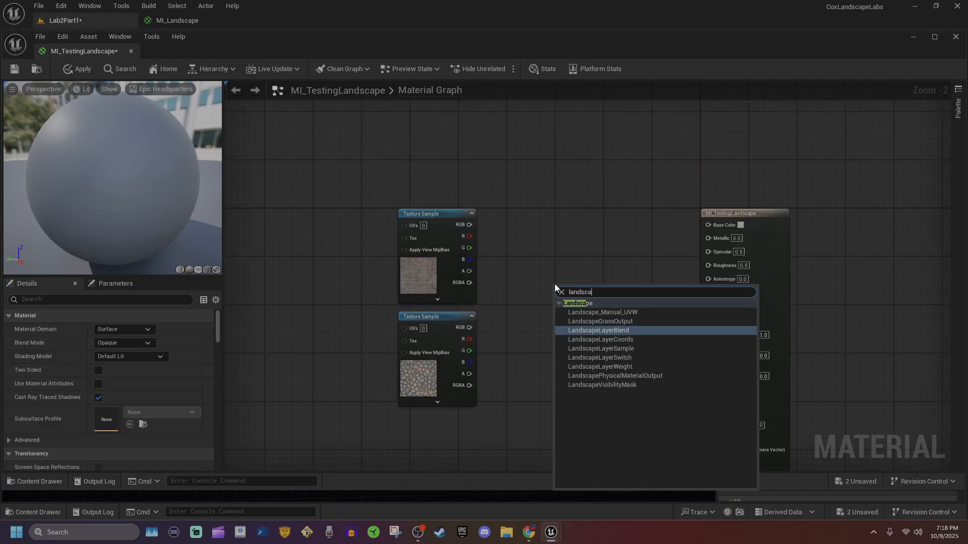
text(p)
click(630, 330)
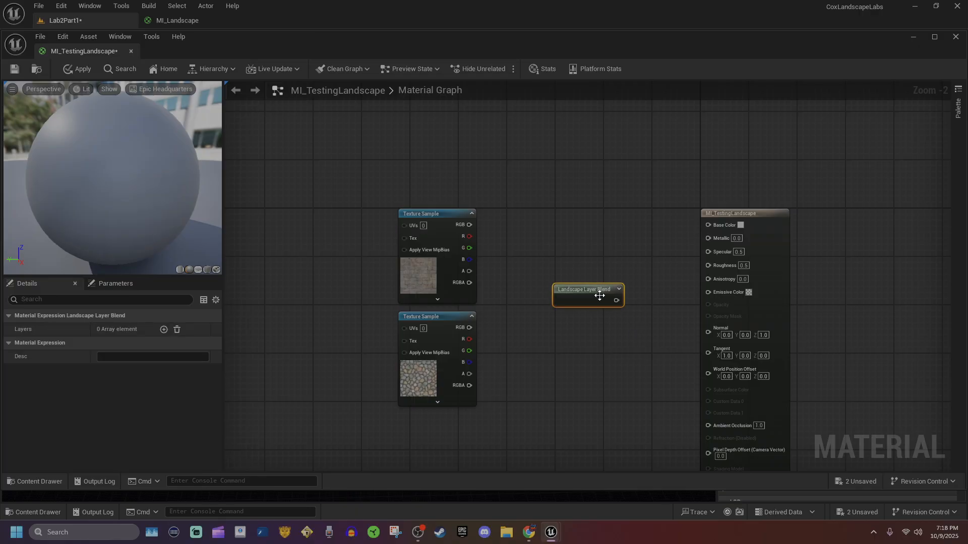
drag(599, 296, 614, 239)
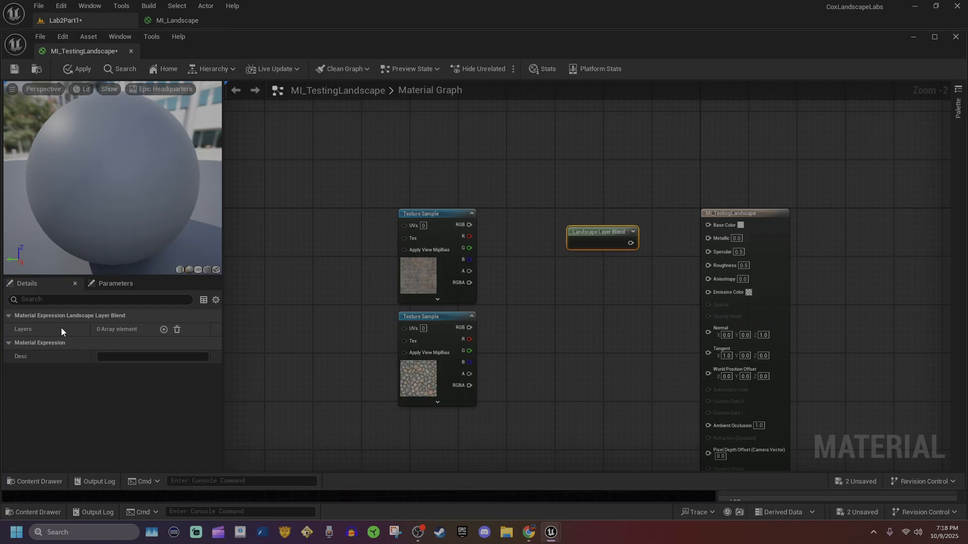
- Add two layers to the Landscape Layer Blend node and expand the settings of both
click(161, 330)
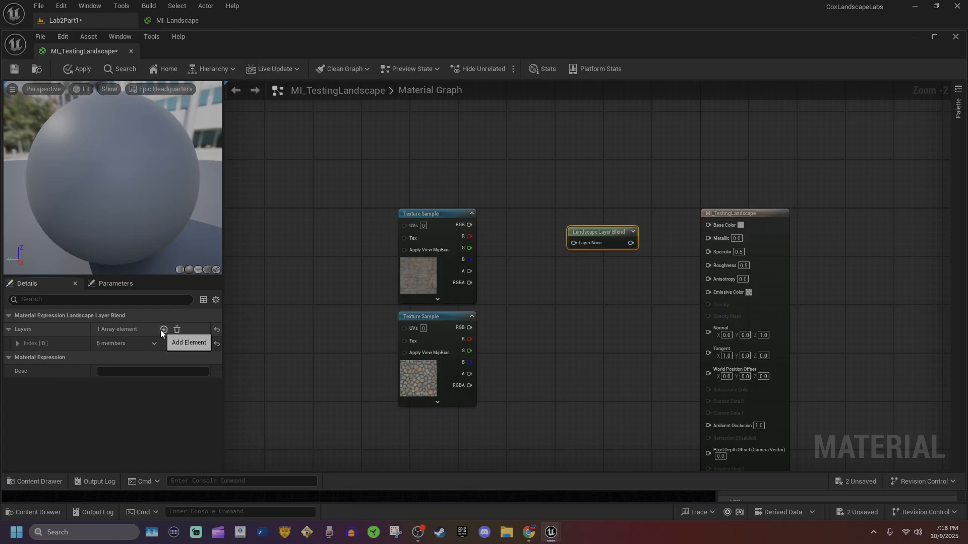
click(161, 330)
click(17, 343)
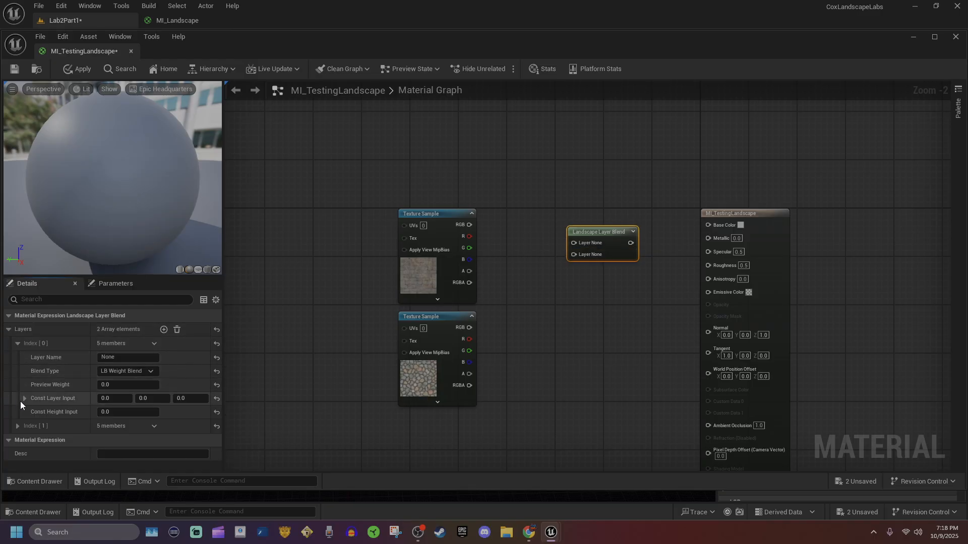
click(17, 426)
- Name the blend node's first layer Brick and its second layer CobbleStone
click(123, 356)
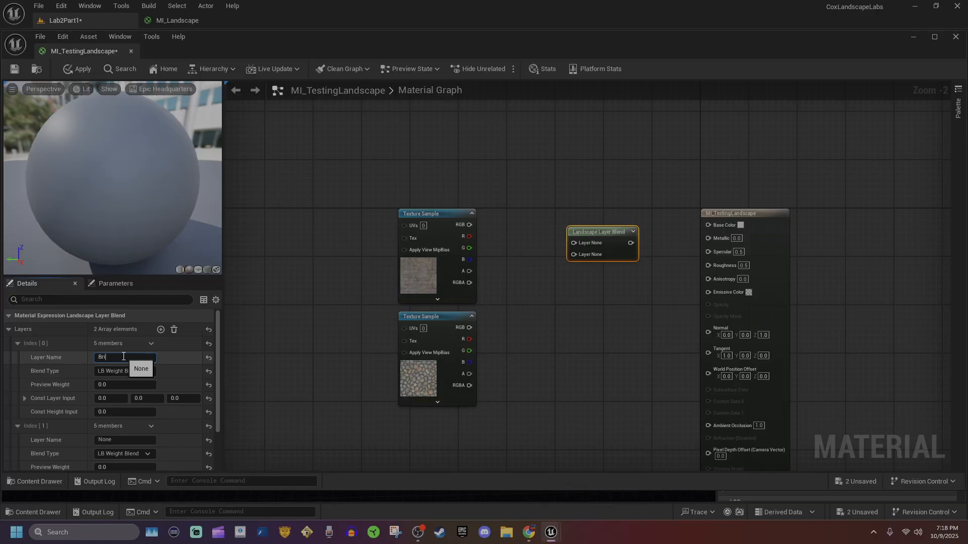
key(Return)
key(Return)
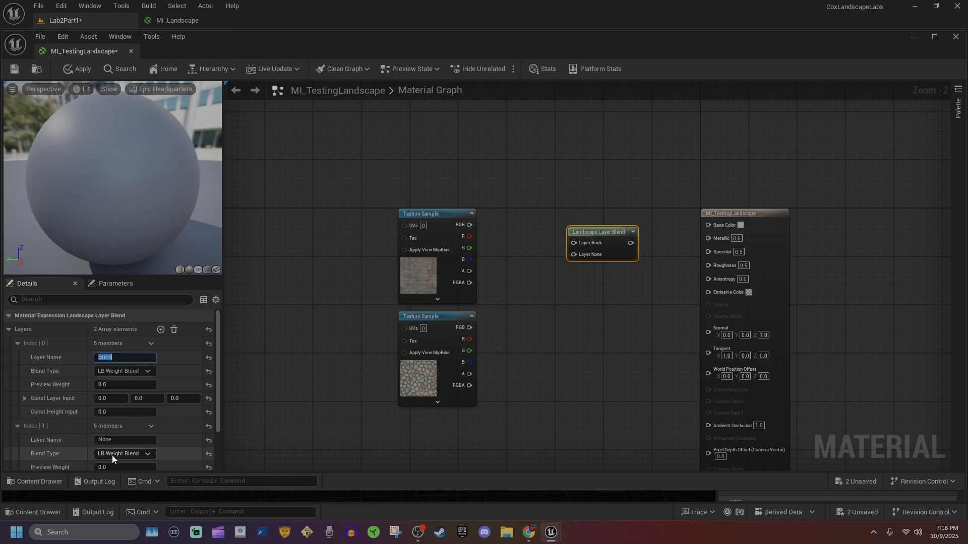
click(119, 441)
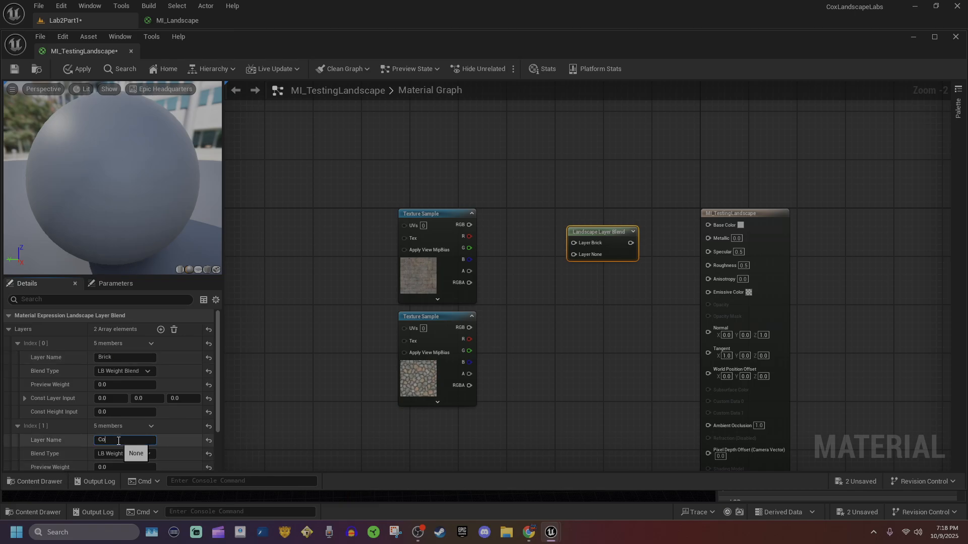
text(CobbleStone)
key(Return)
- Duplicate the Landscape Layer Blend node and place the copy beside the two normal texture samples
scroll(577, 287, down, 1)
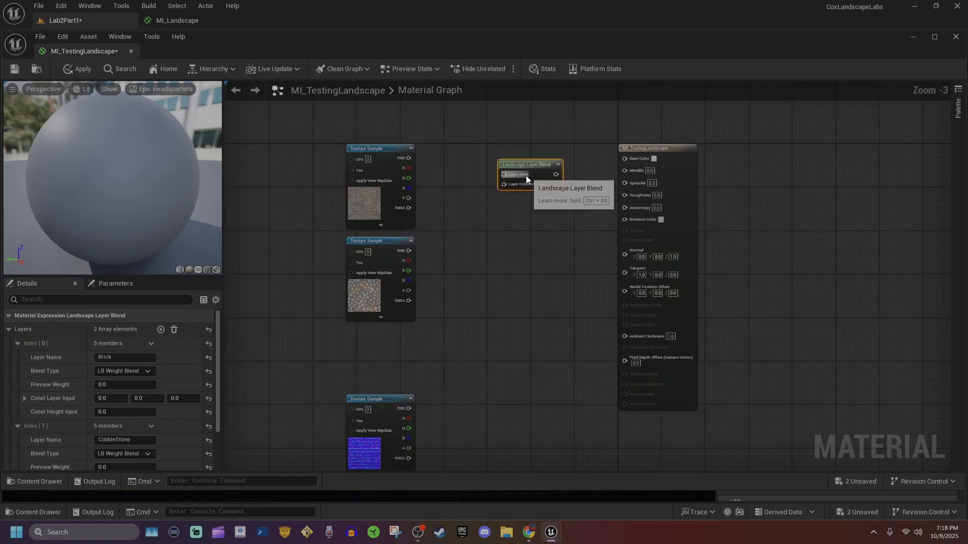
key(ctrl+c)
key(ctrl+v)
right_drag(529, 355, 460, 165)
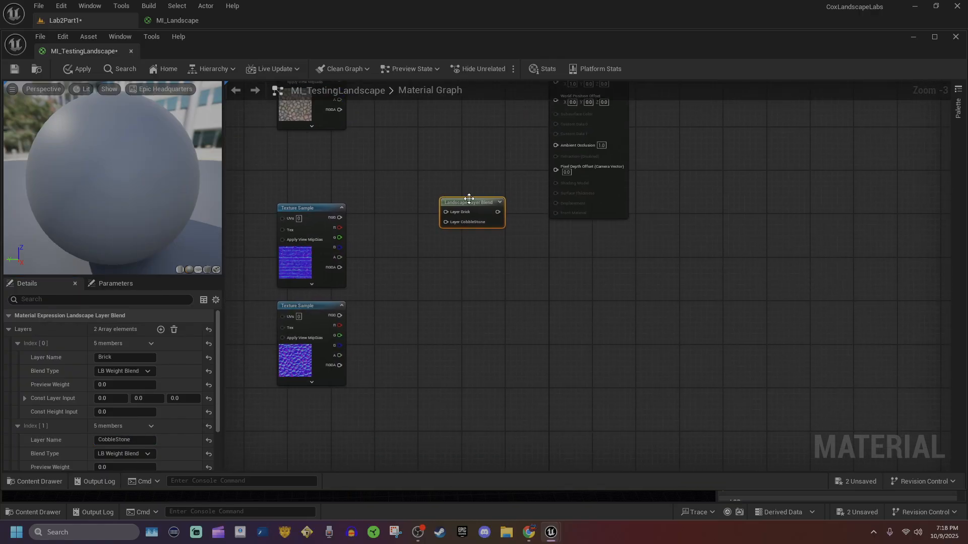
mouse_move(468, 198)
mouse_down()
mouse_move(453, 205)
mouse_move(458, 209)
mouse_up()
click(443, 183)
- Connect the brick and cobblestone color samples to their matching blend layers and feed the blend into Base Color
right_drag(334, 134, 391, 192)
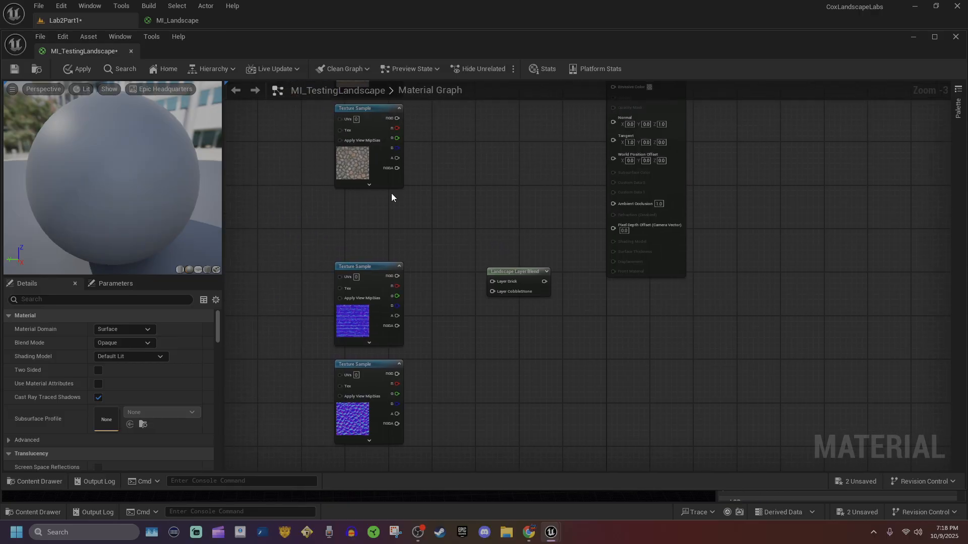
right_drag(460, 219, 438, 362)
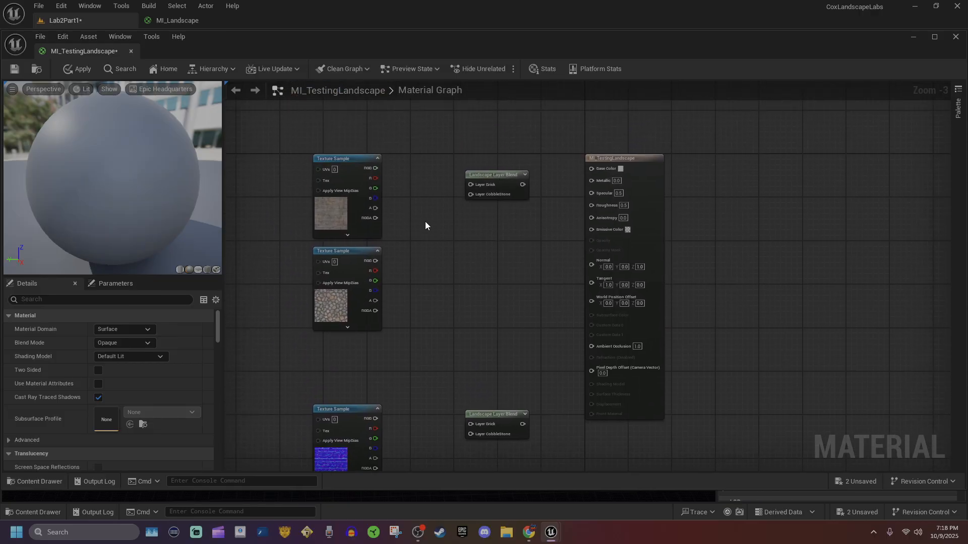
drag(375, 168, 473, 185)
drag(375, 259, 592, 168)
drag(511, 184, 500, 168)
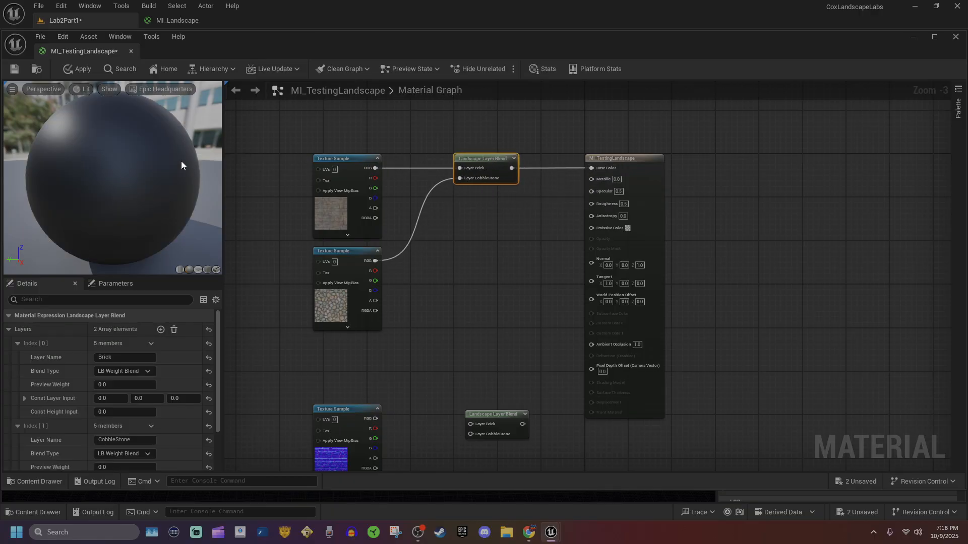
- Connect the brick and cobblestone normal samples to the second blend's matching layers and feed that blend into Normal
right_drag(431, 316, 455, 184)
drag(399, 286, 495, 293)
drag(394, 385, 632, 132)
click(465, 188)
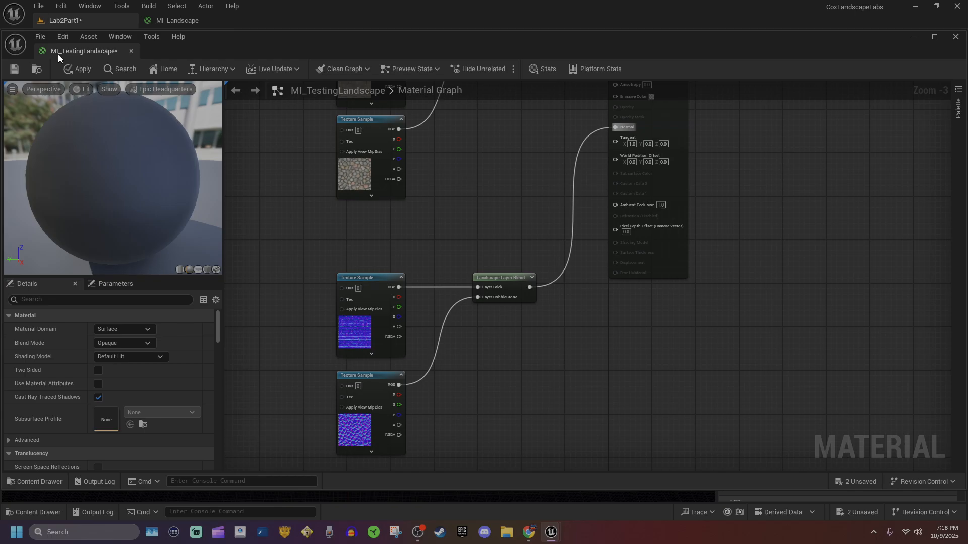
- Dock the MI_TestingLandscape material editor in the main editor window and apply the material changes
drag(58, 55, 240, 22)
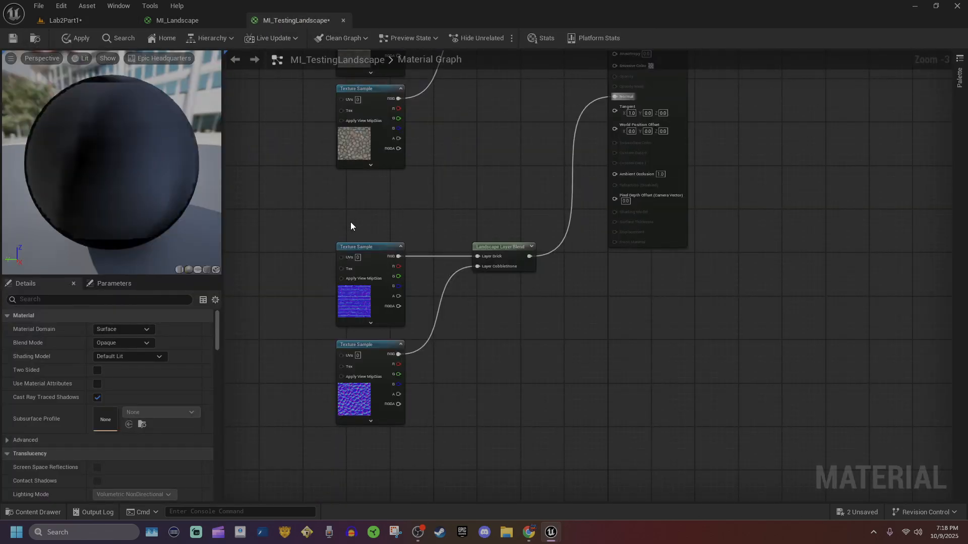
click(75, 40)
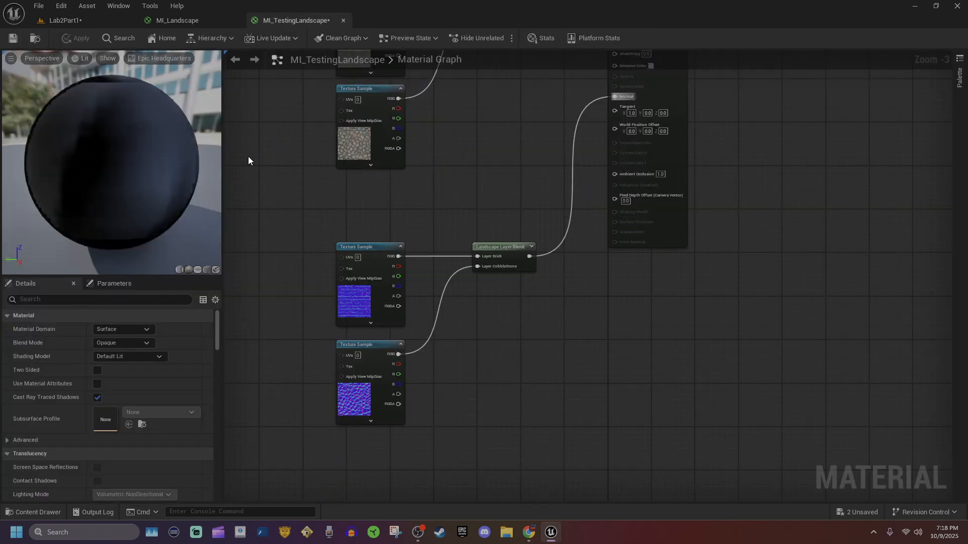
right_drag(298, 177, 363, 201)
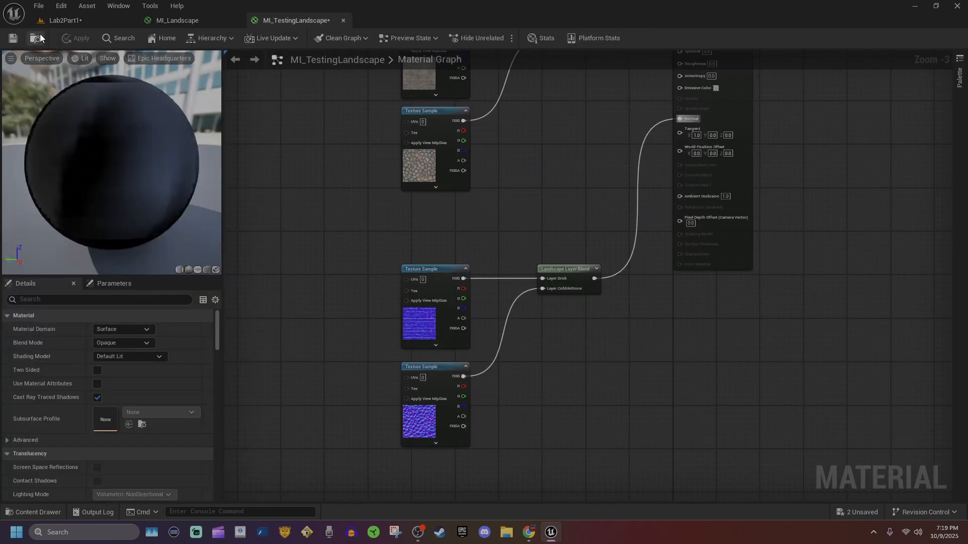
- Close the MI_Landscape material editor, applying its modifications to the original material
click(156, 20)
click(236, 20)
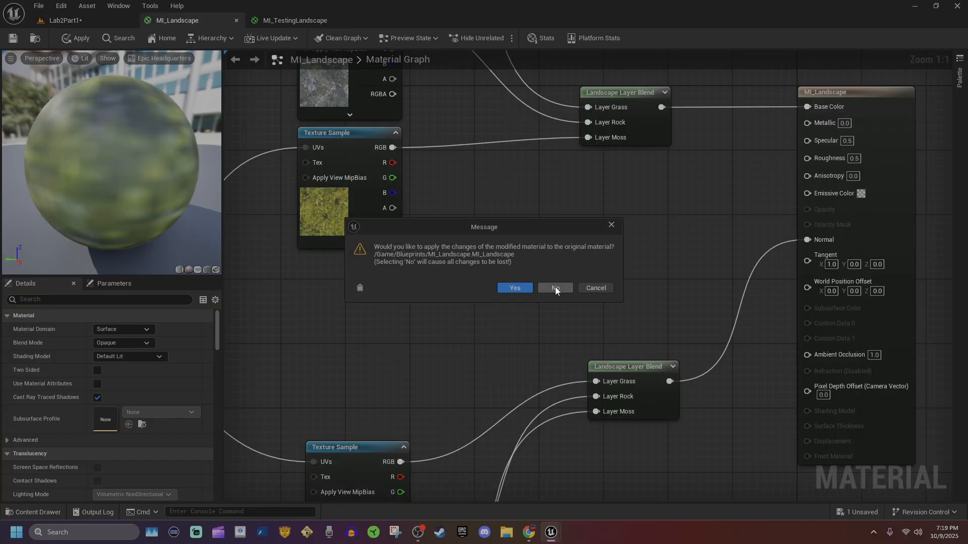
click(516, 289)
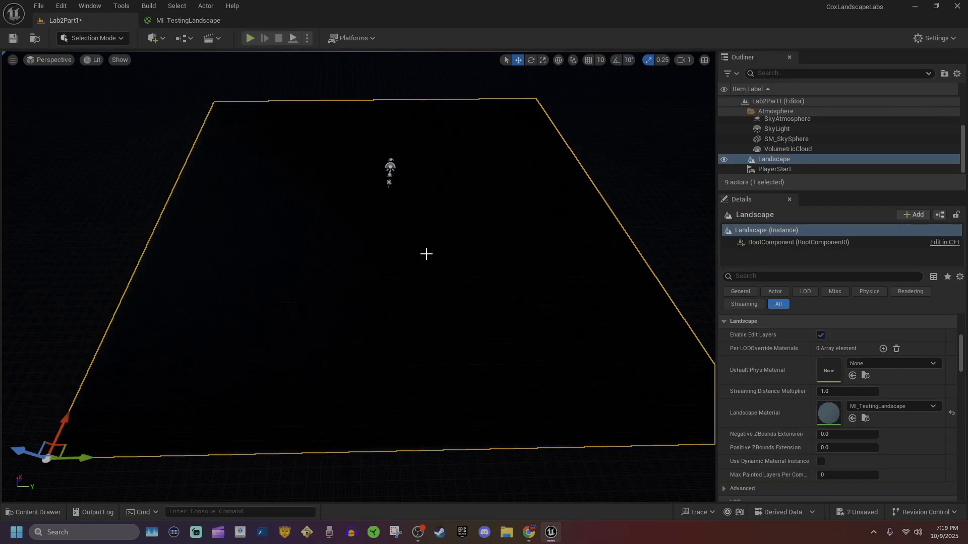
- Switch the Lab2Part1 level to Landscape mode and show the landscape Paint tools
mouse_move(426, 231)
right_down()
mouse_move(426, 282)
mouse_move(426, 231)
right_up()
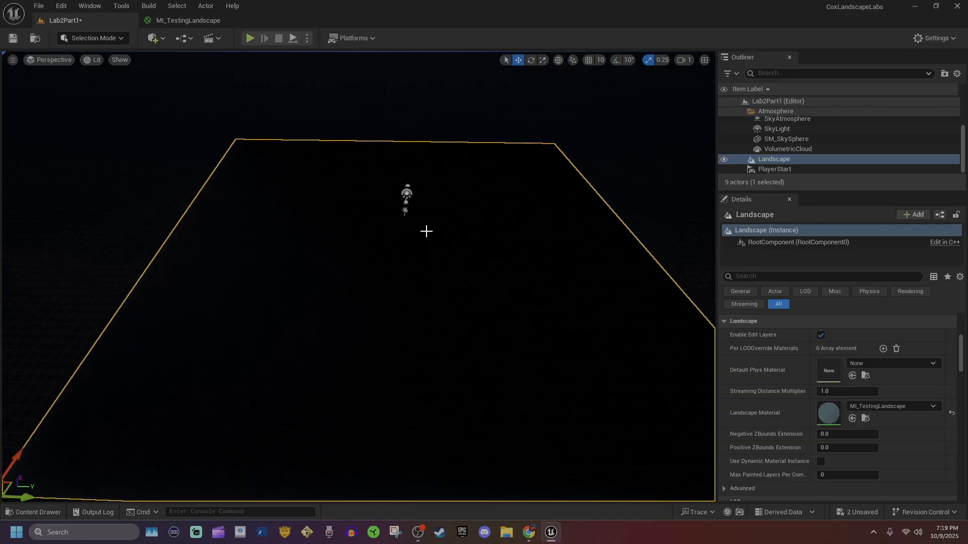
click(101, 37)
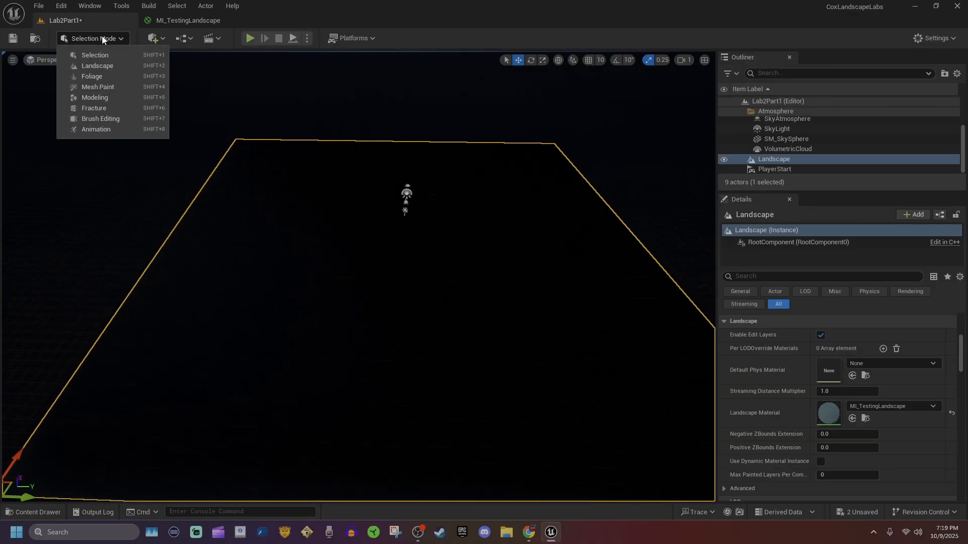
click(106, 65)
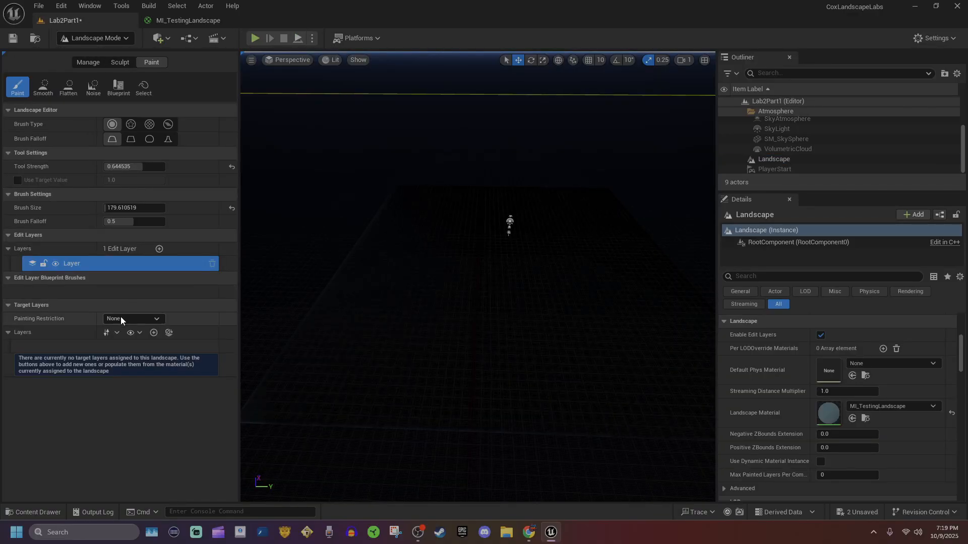
click(128, 65)
click(158, 64)
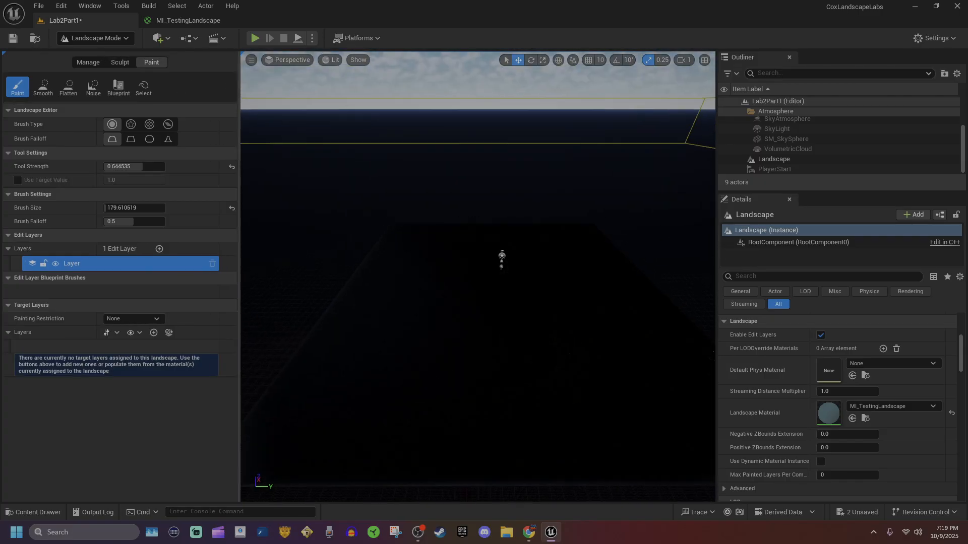
- Add a LandscapeLayerCoords node to MI_TestingLandscape and connect it to the UVs of the brick and cobblestone color samples
click(189, 20)
right_drag(338, 208, 386, 222)
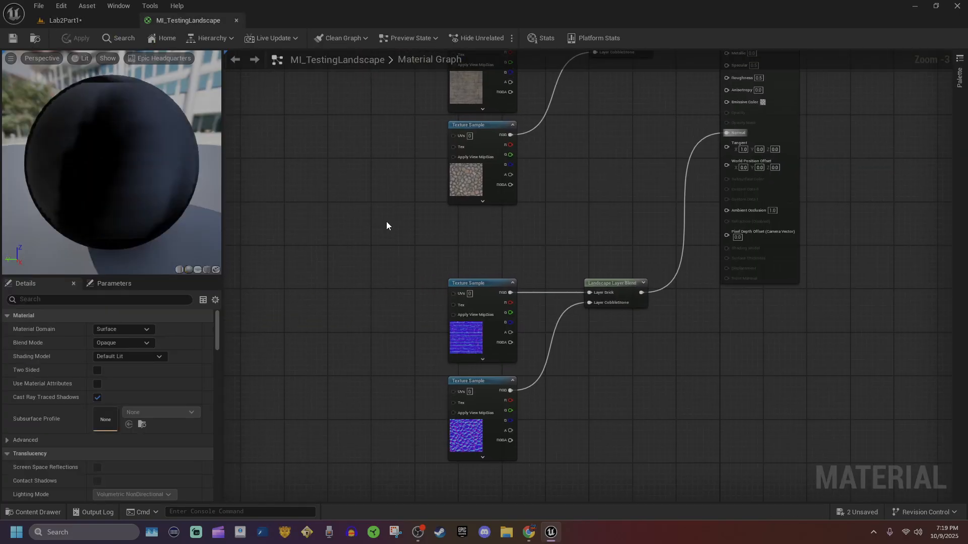
scroll(353, 194, down, 1)
right_drag(347, 190, 453, 256)
drag(534, 149, 422, 172)
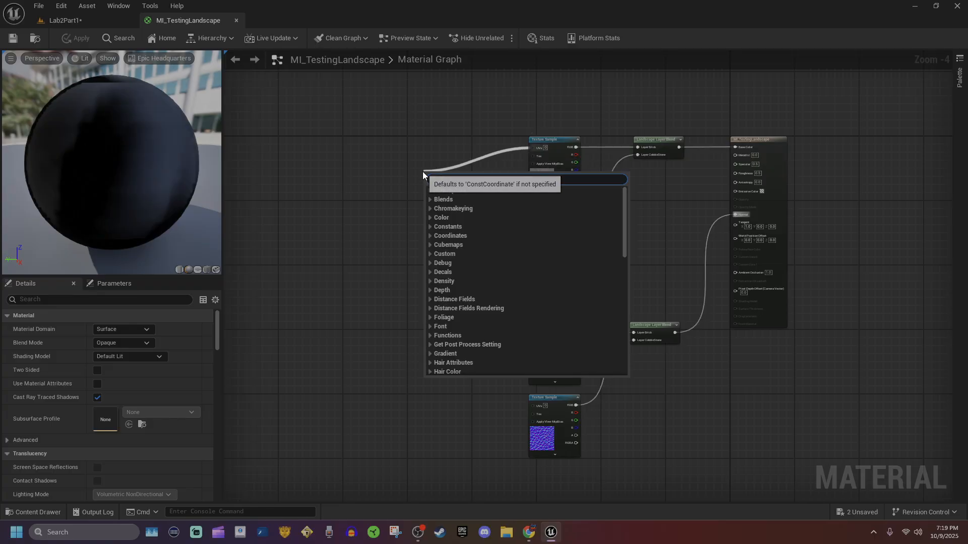
text(landscape)
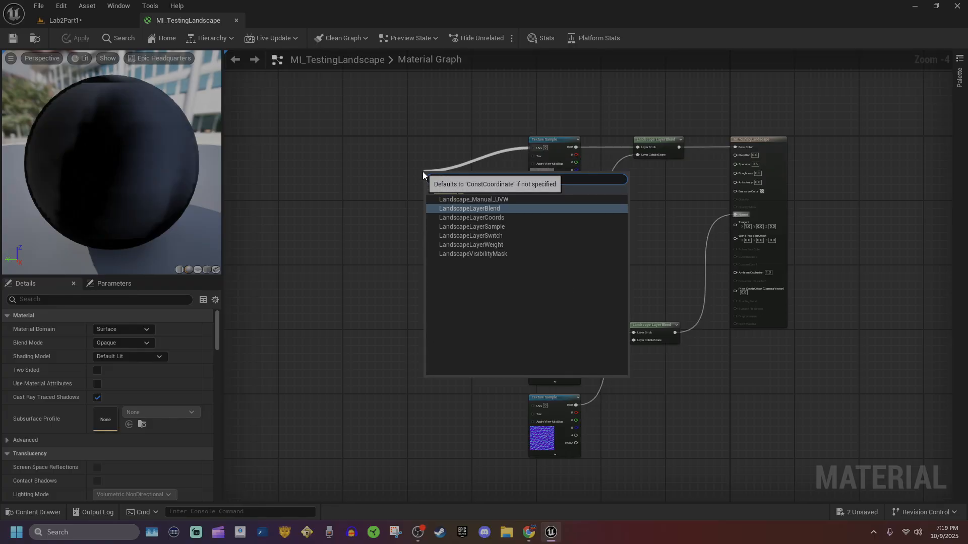
click(501, 220)
drag(452, 177, 532, 216)
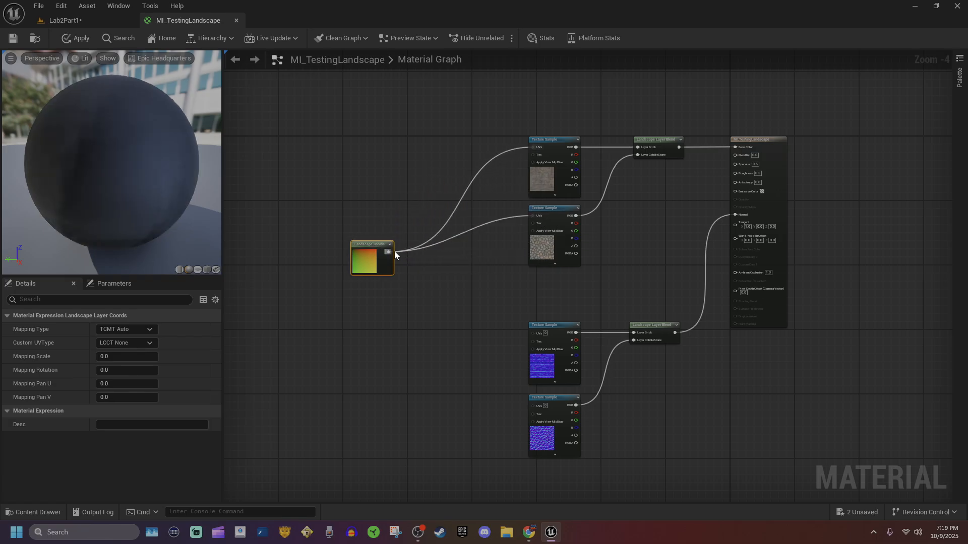
- Connect the LandscapeLayerCoords node to the UVs of the brick and cobblestone normal samples and apply the material changes
drag(395, 251, 544, 335)
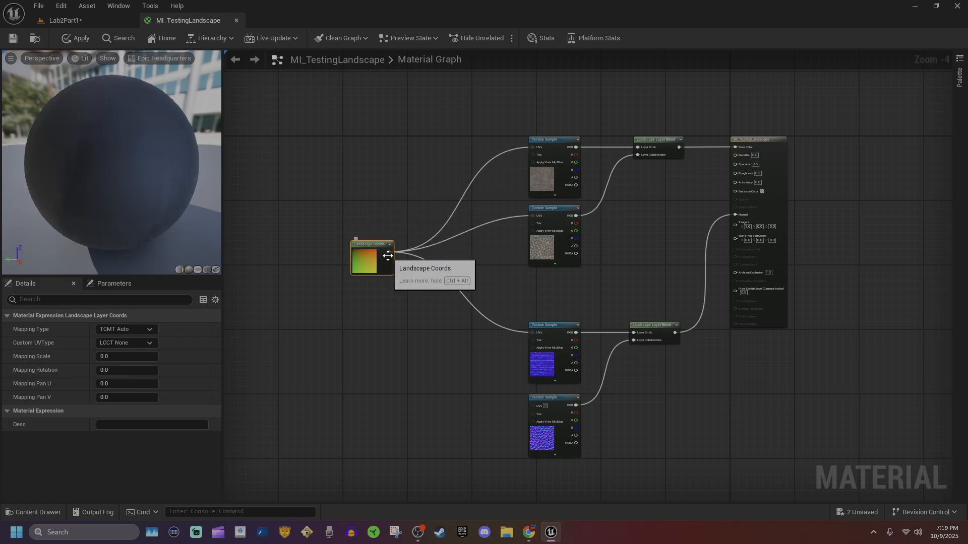
drag(388, 252, 537, 405)
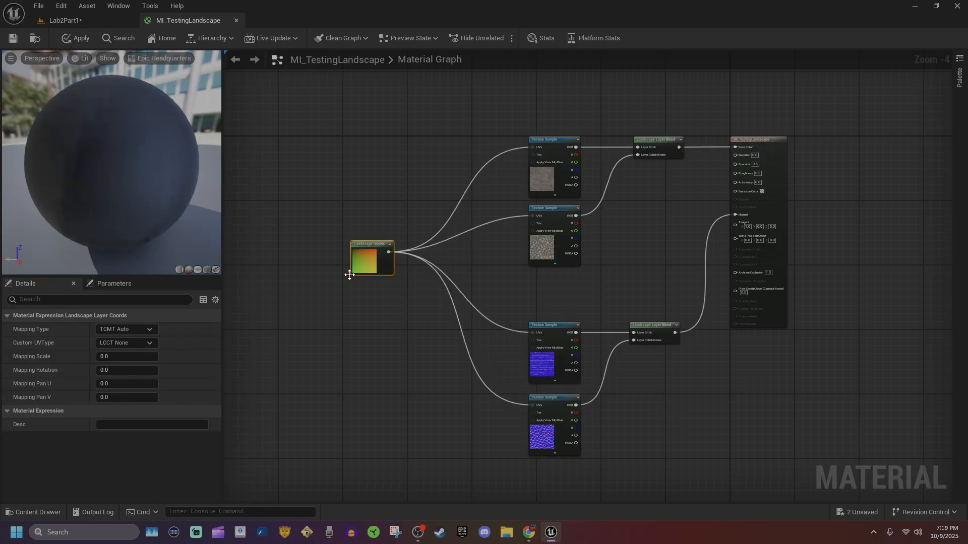
click(433, 340)
right_drag(433, 340, 463, 331)
click(400, 258)
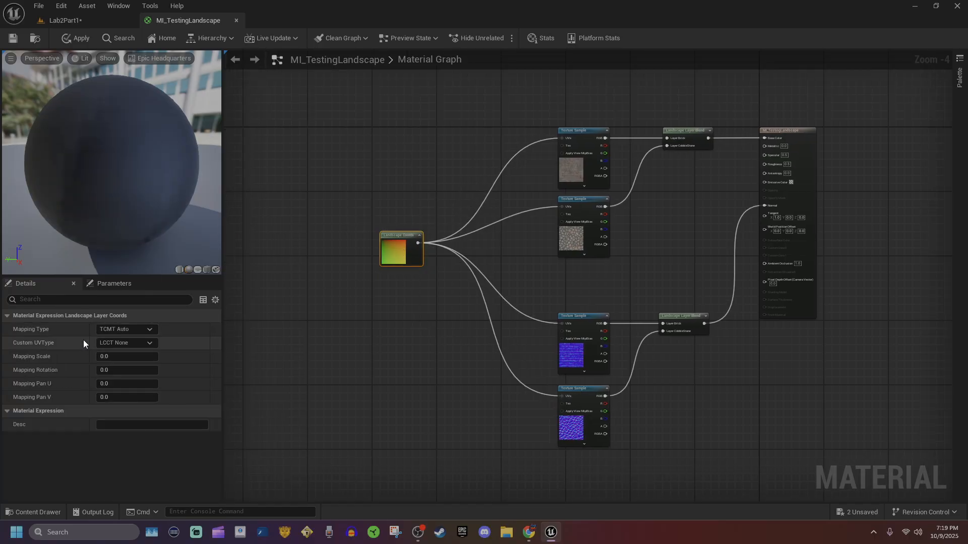
click(123, 357)
click(332, 357)
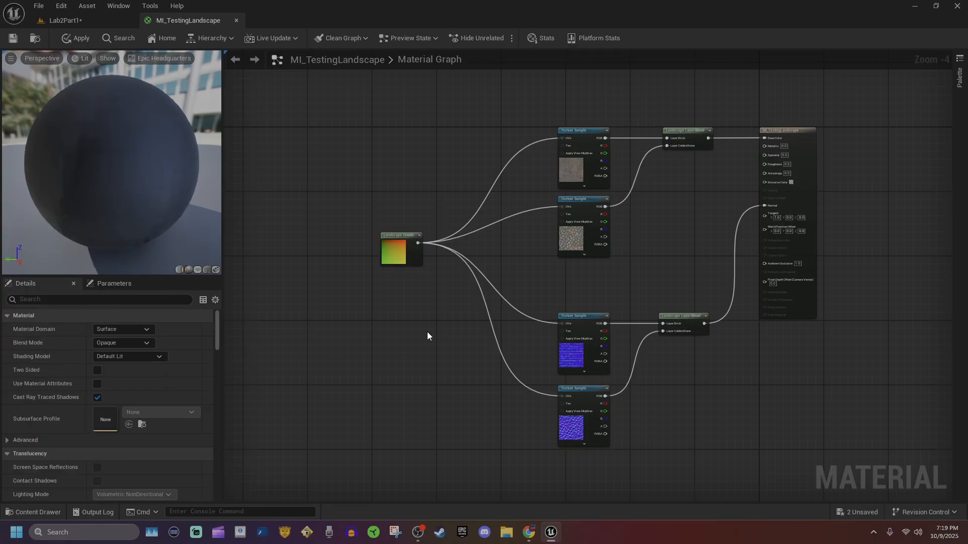
click(80, 39)
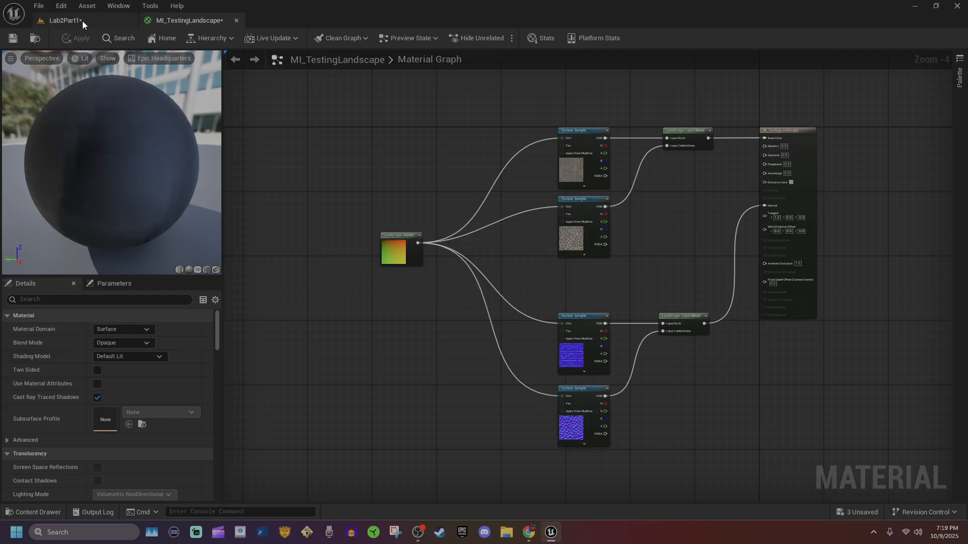
- Return to the Lab2Part1 level and create the landscape's target layers from its assigned material
click(83, 20)
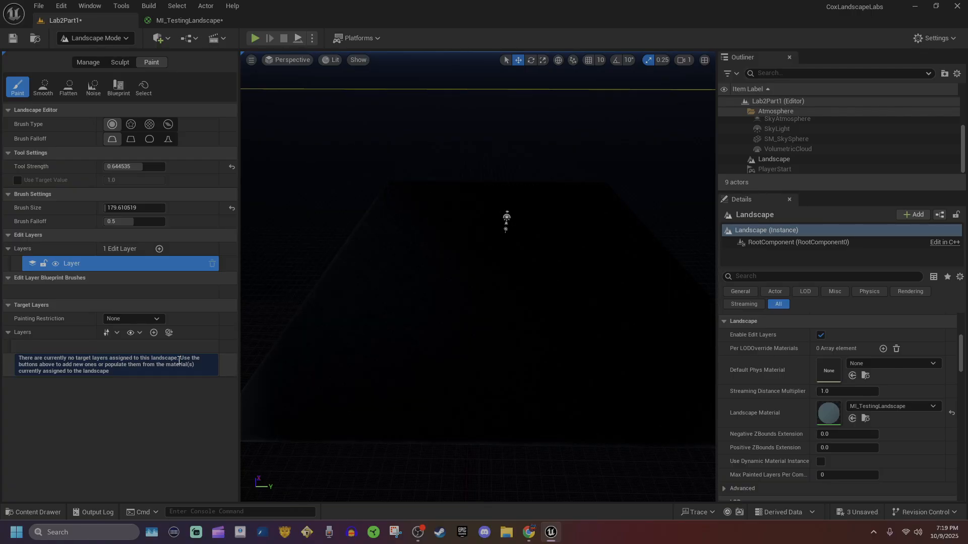
click(220, 20)
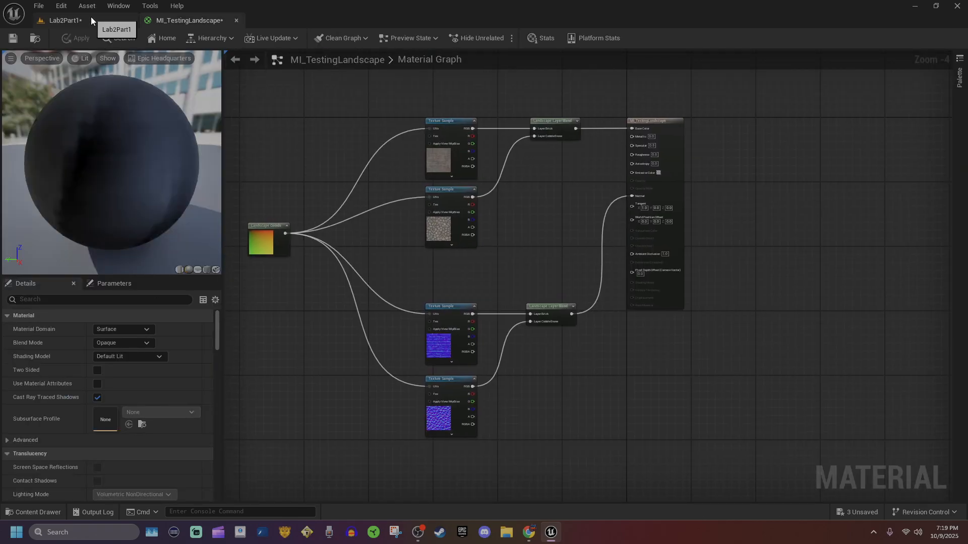
click(91, 17)
click(170, 333)
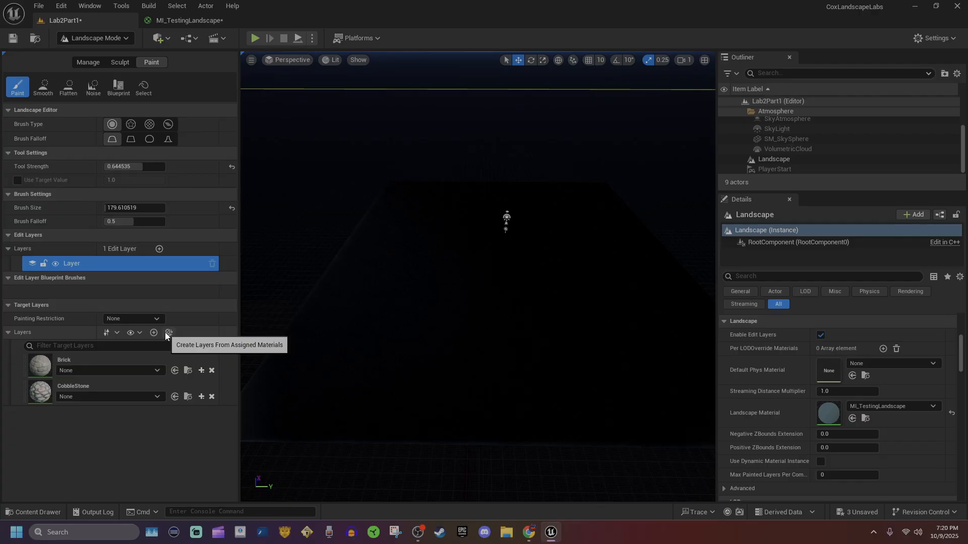
right_drag(392, 315, 409, 328)
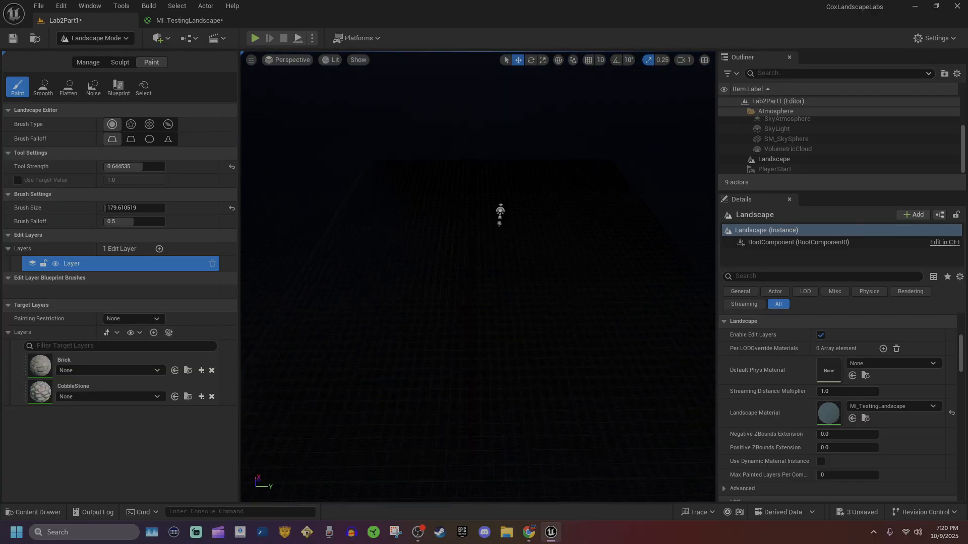
- Create a weight-blended layer info object named Brick_LayerInfo for the Brick target layer in the Blueprints folder
click(54, 359)
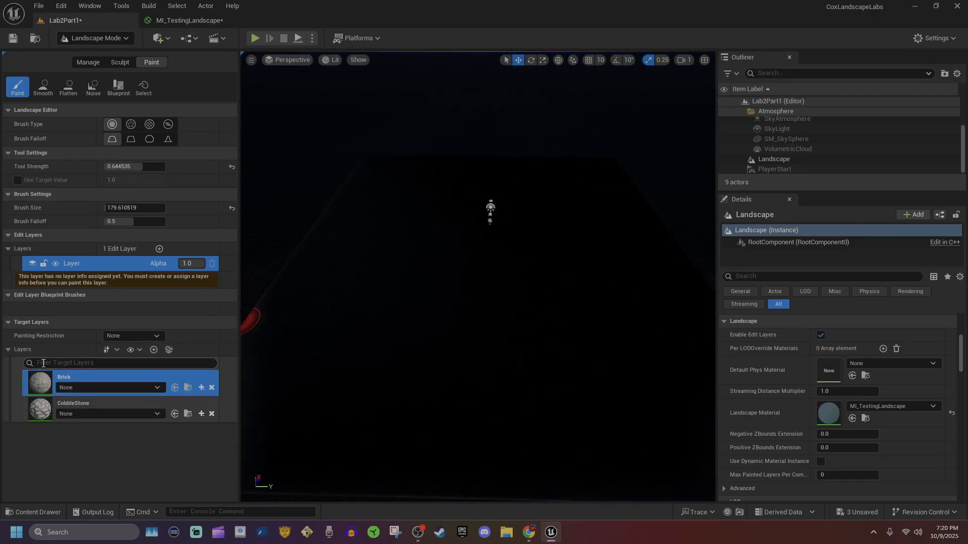
click(39, 414)
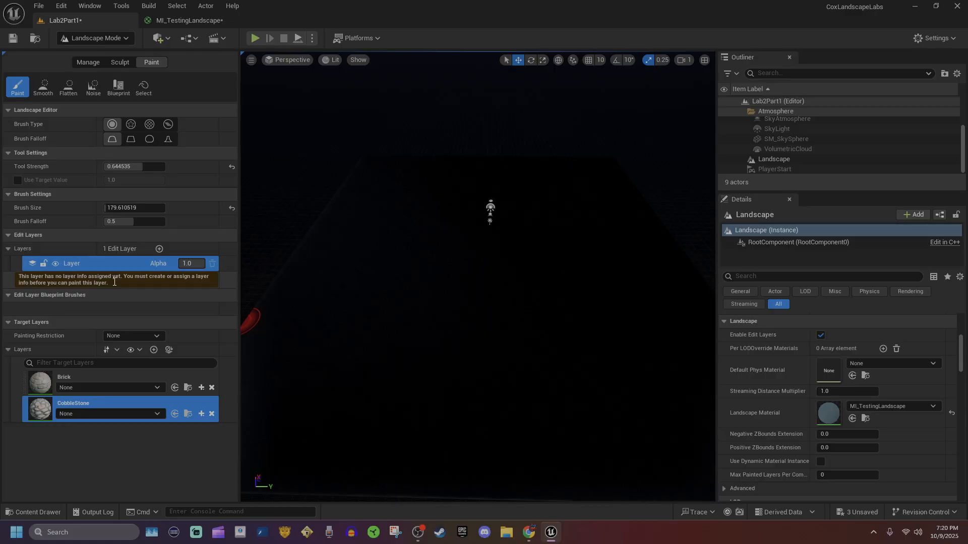
click(202, 388)
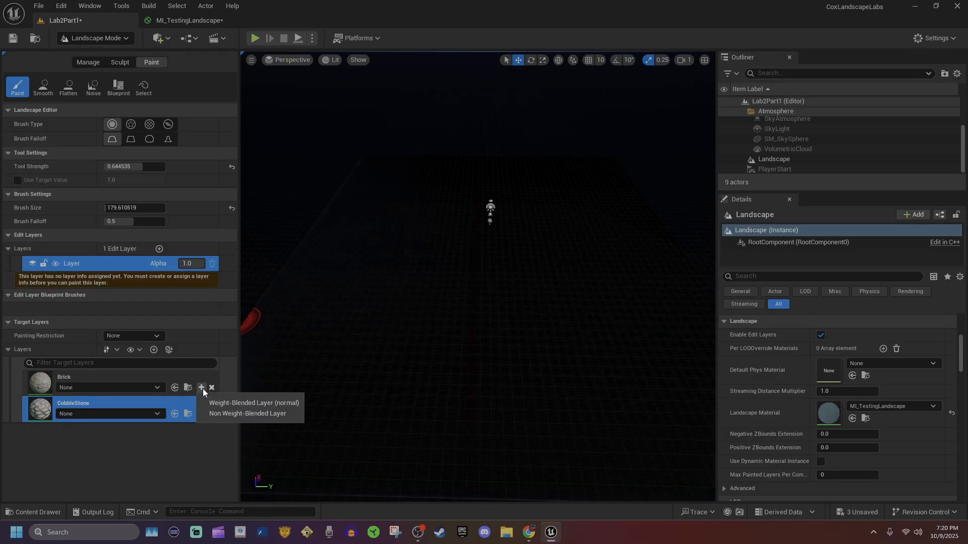
click(226, 404)
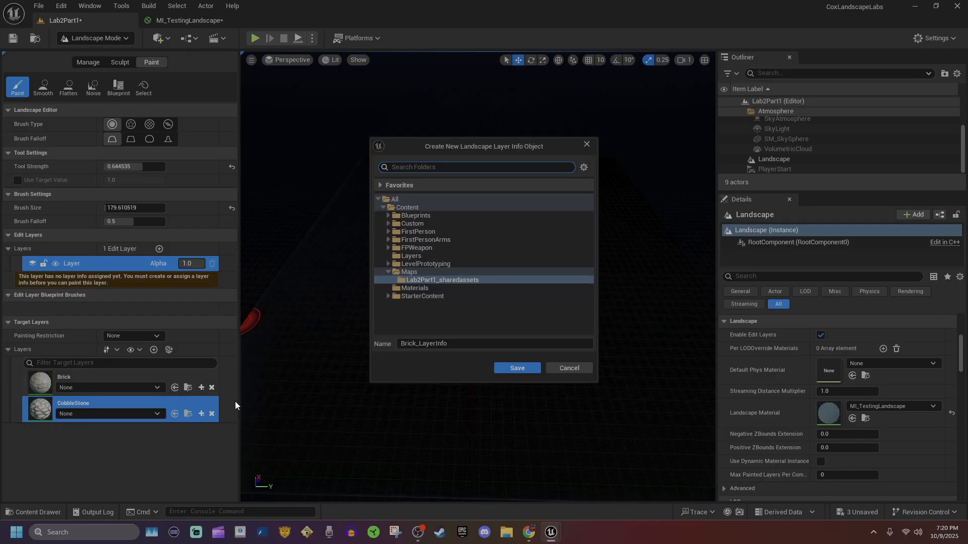
click(414, 207)
click(441, 216)
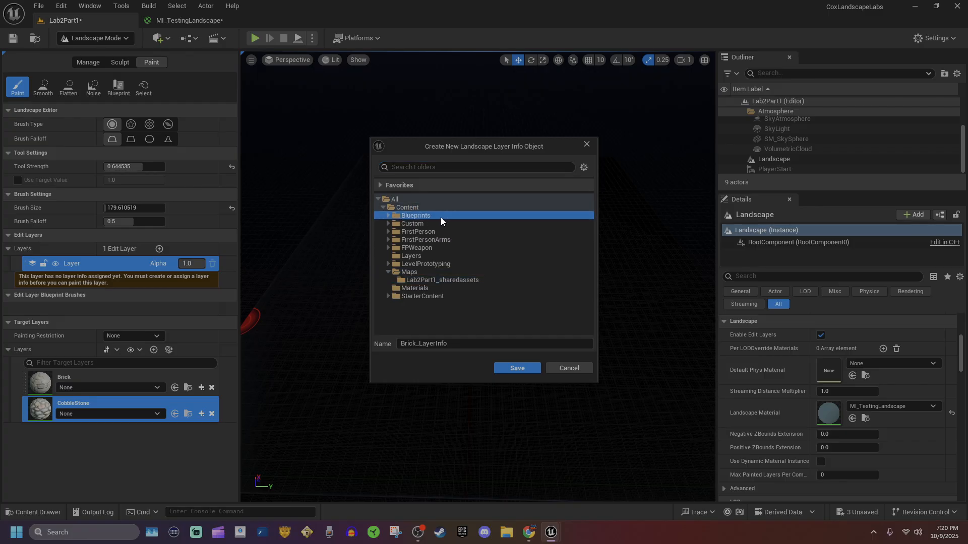
click(388, 215)
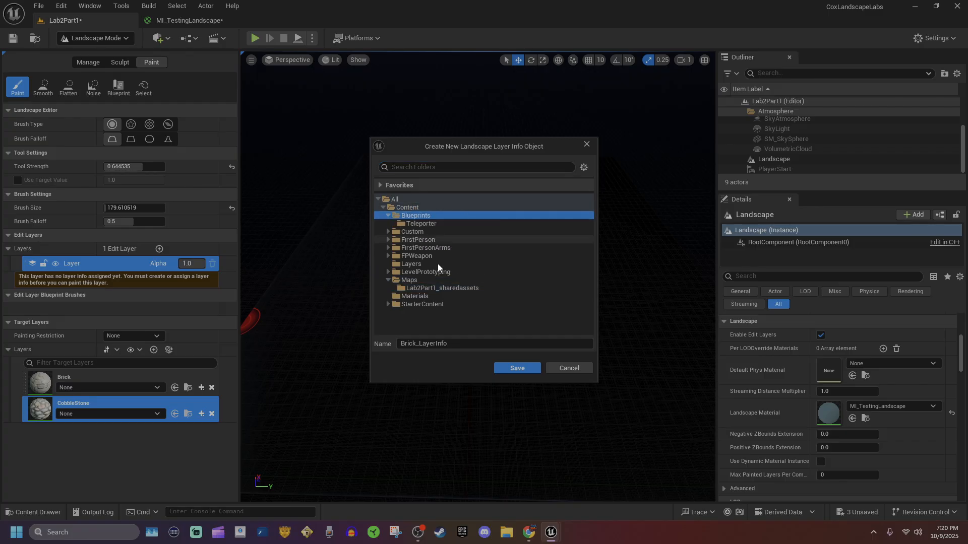
click(514, 369)
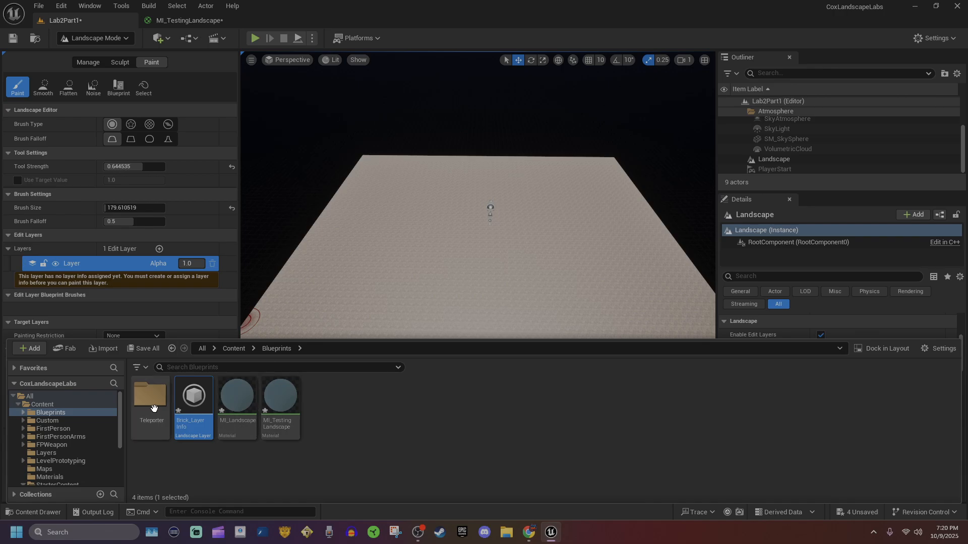
- Create a weight-blended layer info object named CobbleStone_LayerInfo for the CobbleStone target layer in the Blueprints folder
right_drag(504, 263, 505, 310)
key(w)
key(s)
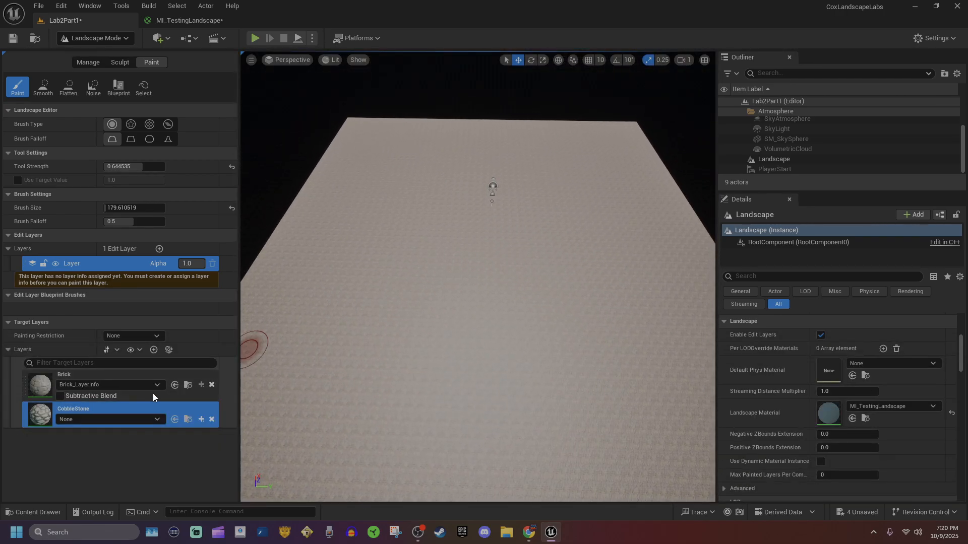
click(52, 389)
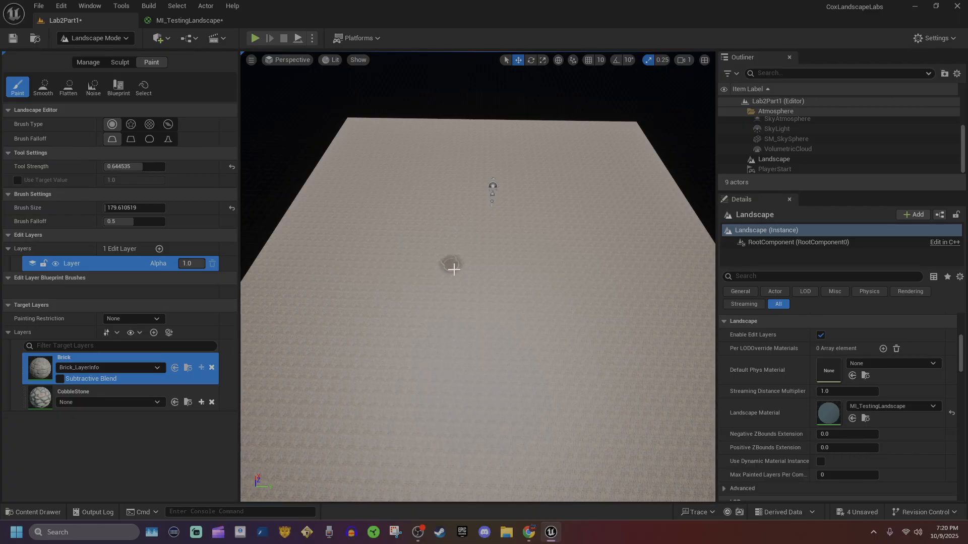
click(77, 398)
click(201, 418)
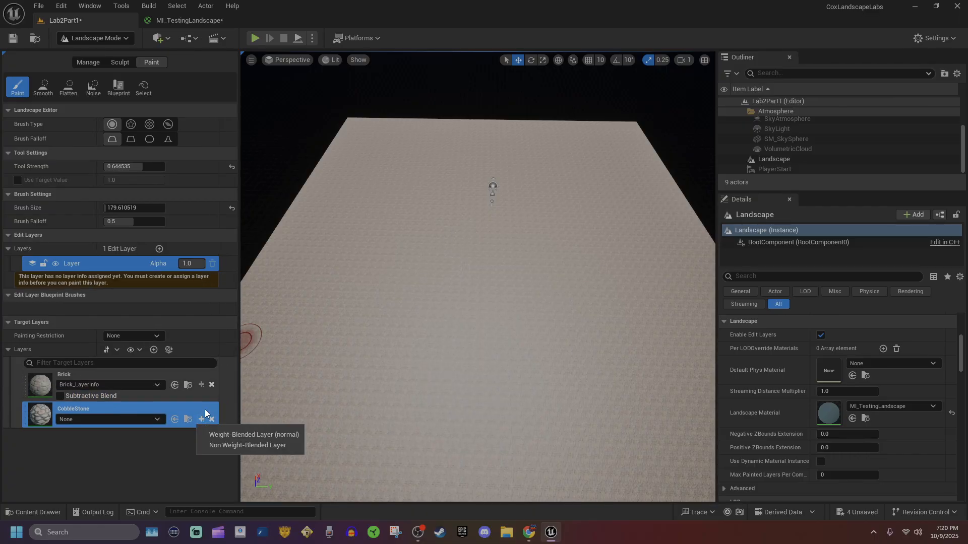
click(229, 434)
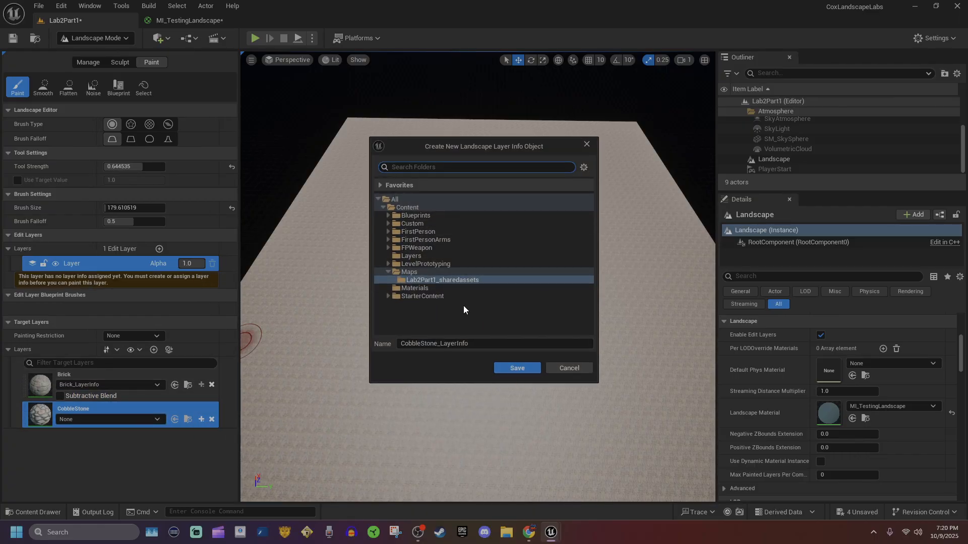
click(399, 215)
click(387, 215)
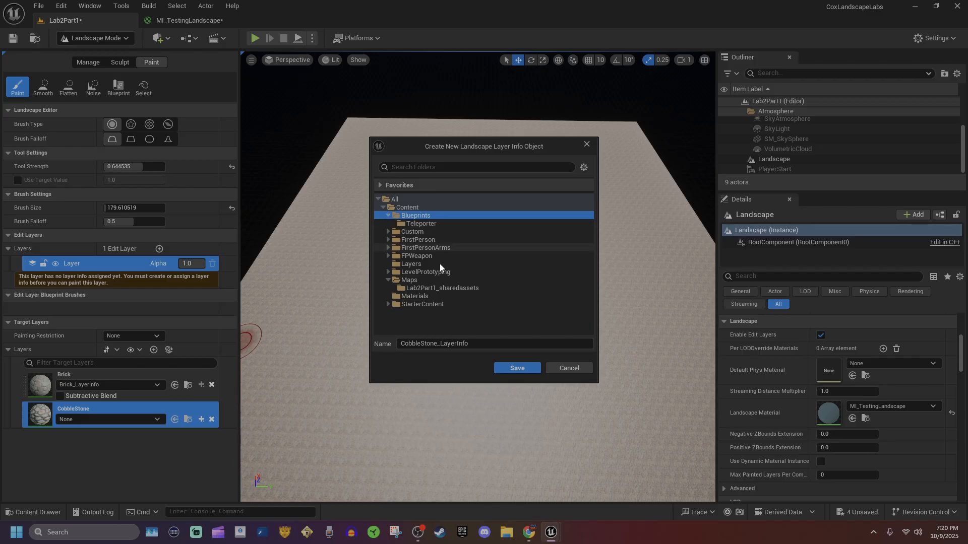
click(516, 367)
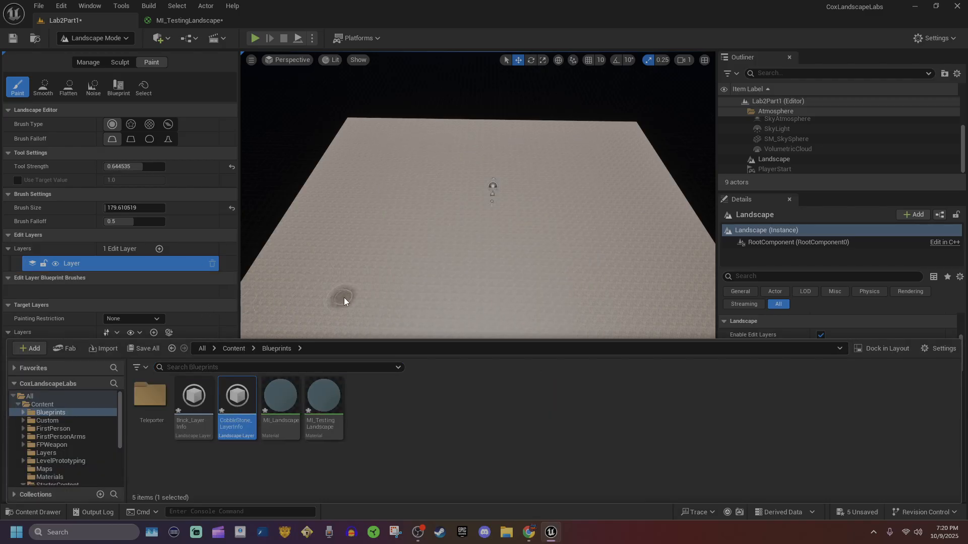
- Select the CobbleStone target layer and paint a patch of it on the near middle part of the landscape
click(344, 298)
click(121, 390)
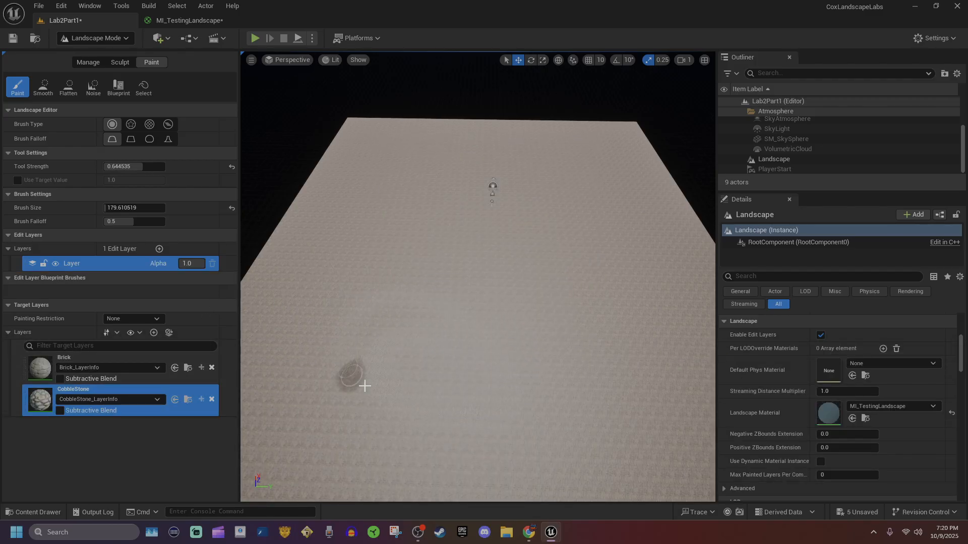
key(w)
mouse_move(412, 333)
right_down()
mouse_move(398, 380)
mouse_move(411, 348)
mouse_move(471, 346)
right_up()
key(s)
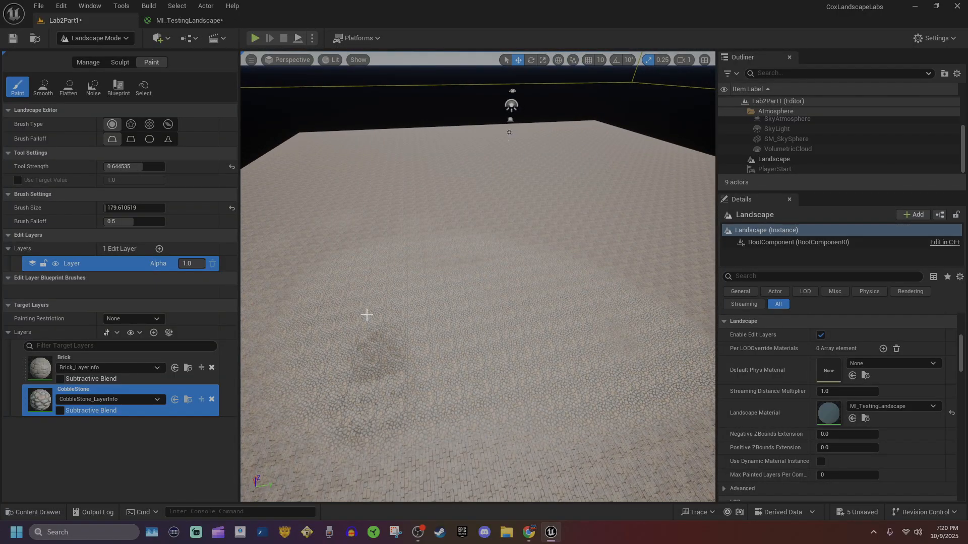
right_drag(611, 417, 611, 417)
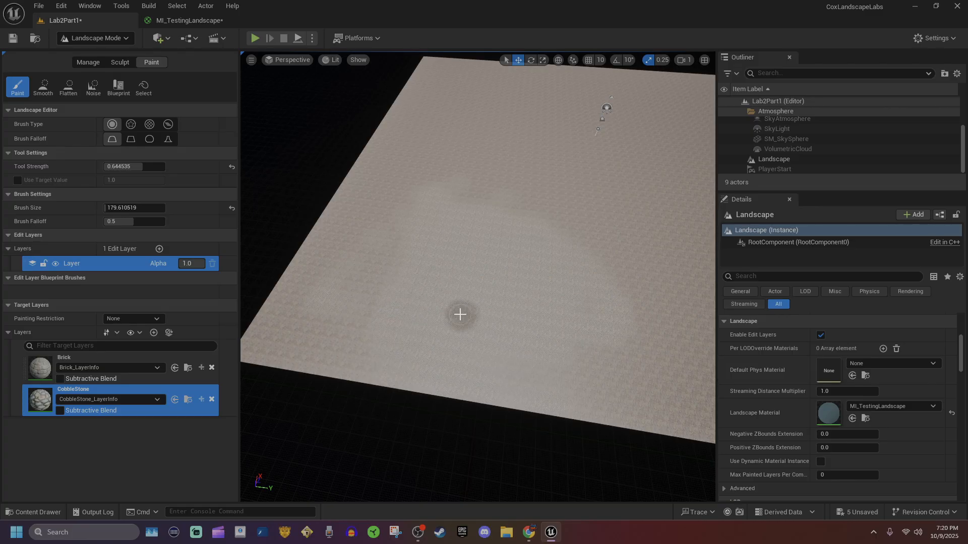
- Increase the brush size to about 2197 and paint the CobbleStone layer over the left half of the landscape
key(w)
mouse_move(460, 316)
right_down()
mouse_move(509, 322)
mouse_move(509, 333)
mouse_move(509, 272)
mouse_move(479, 267)
mouse_move(486, 312)
mouse_move(460, 328)
mouse_move(457, 353)
mouse_move(461, 309)
right_up()
key(s)
key(s)
key(w)
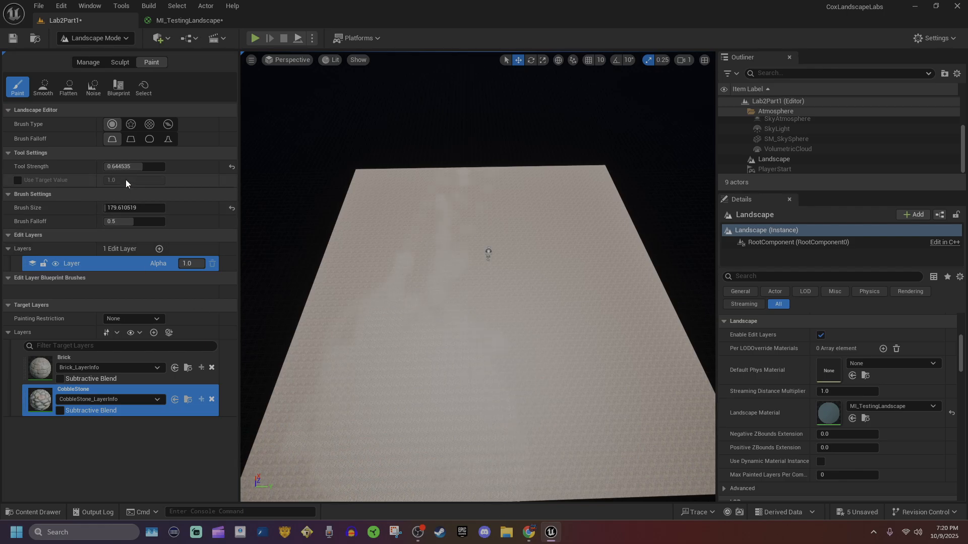
drag(106, 208, 141, 209)
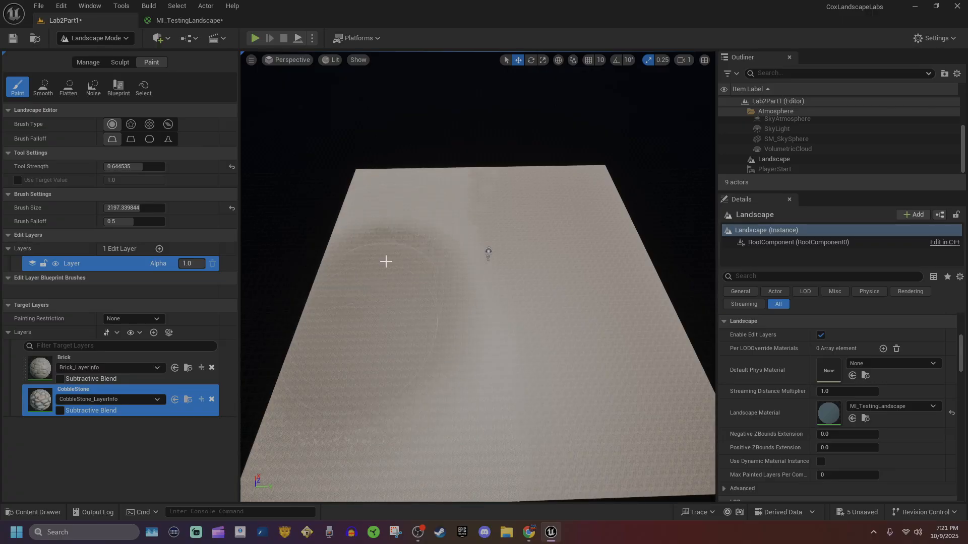
mouse_move(411, 168)
right_down()
mouse_move(443, 227)
mouse_move(339, 153)
right_up()
- Set the Mapping Scale of the Landscape Coords node in MI_TestingLandscape to 15 and apply the material changes
click(198, 21)
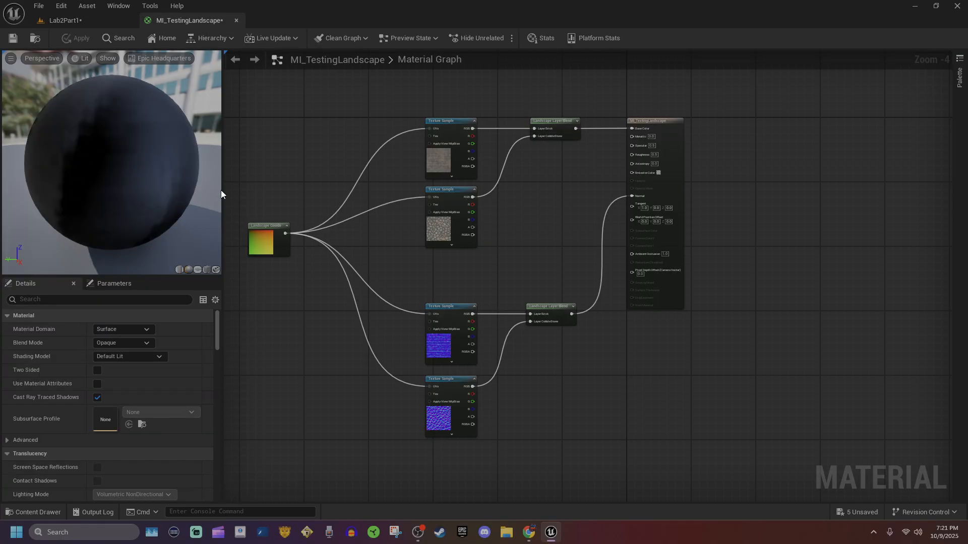
click(257, 247)
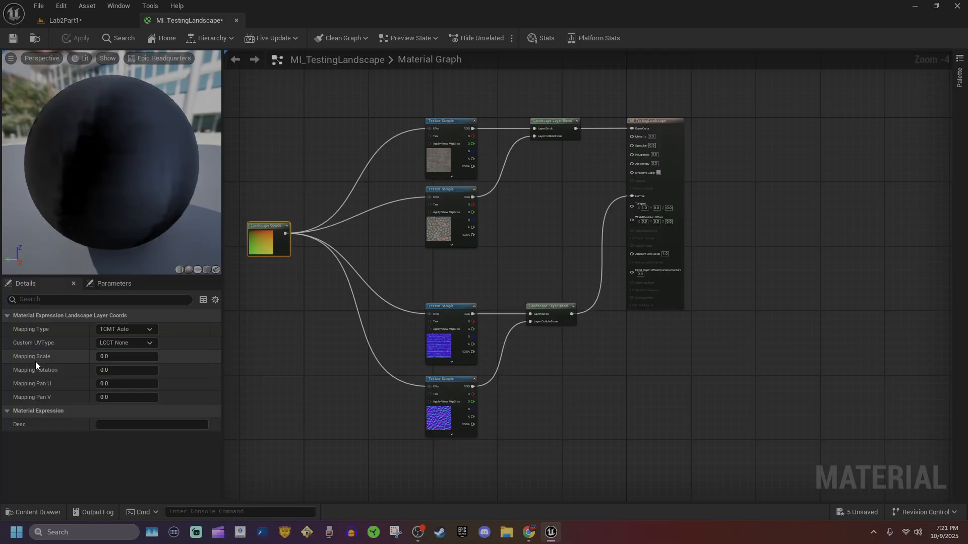
right_drag(268, 236, 361, 235)
scroll(360, 236, up, 4)
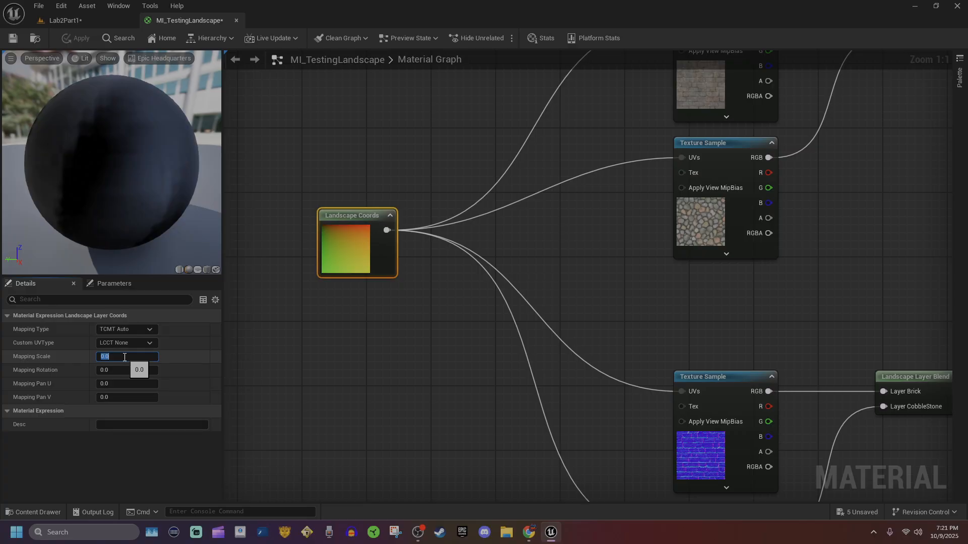
text(10)
key(Return)
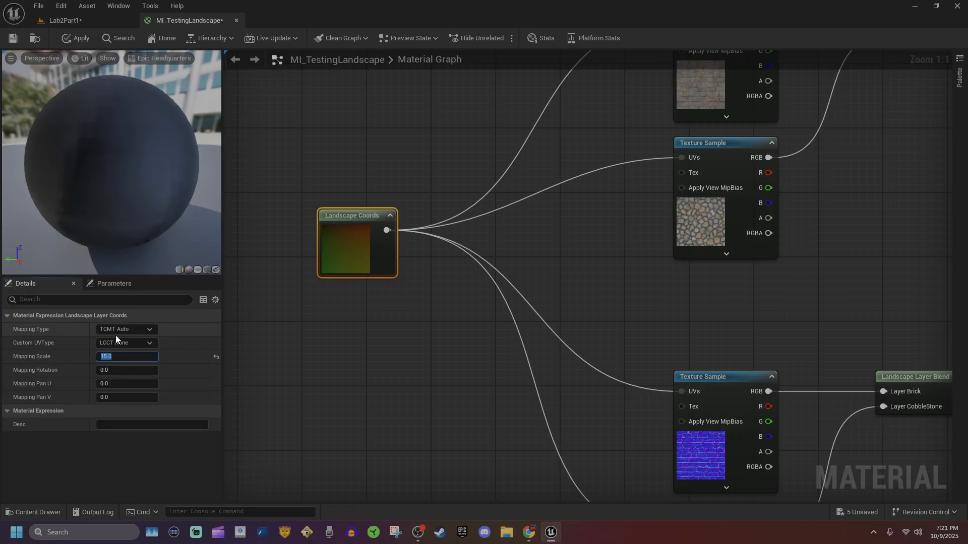
click(424, 398)
click(337, 231)
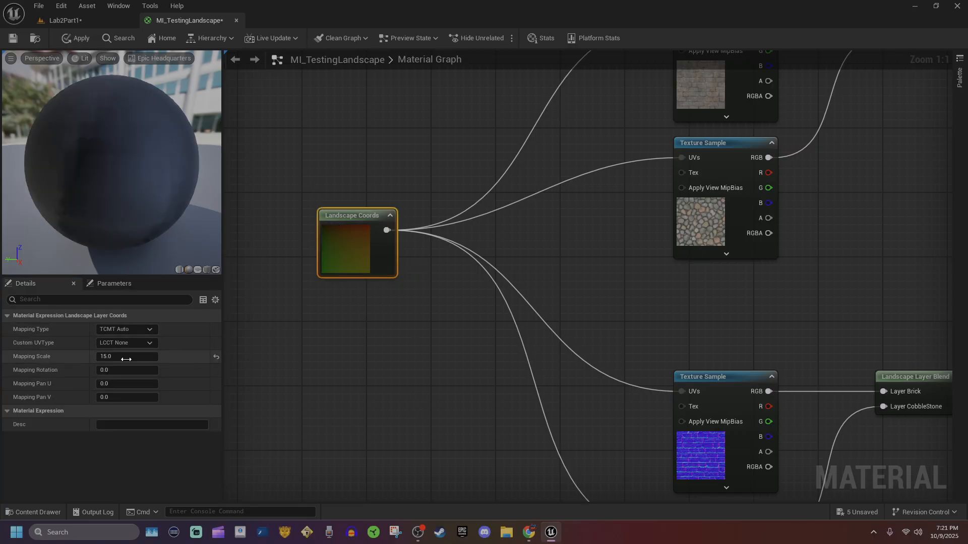
click(75, 39)
- Return to the Lab2Part1 level, frame the whole landscape, and reduce the paint brush size to about 295
click(71, 20)
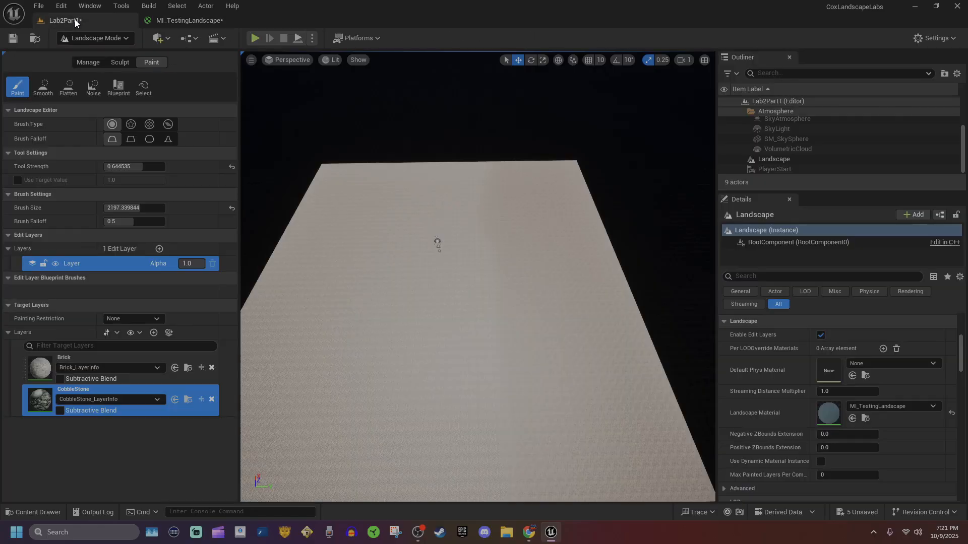
key(s)
right_drag(492, 309, 492, 383)
key(w)
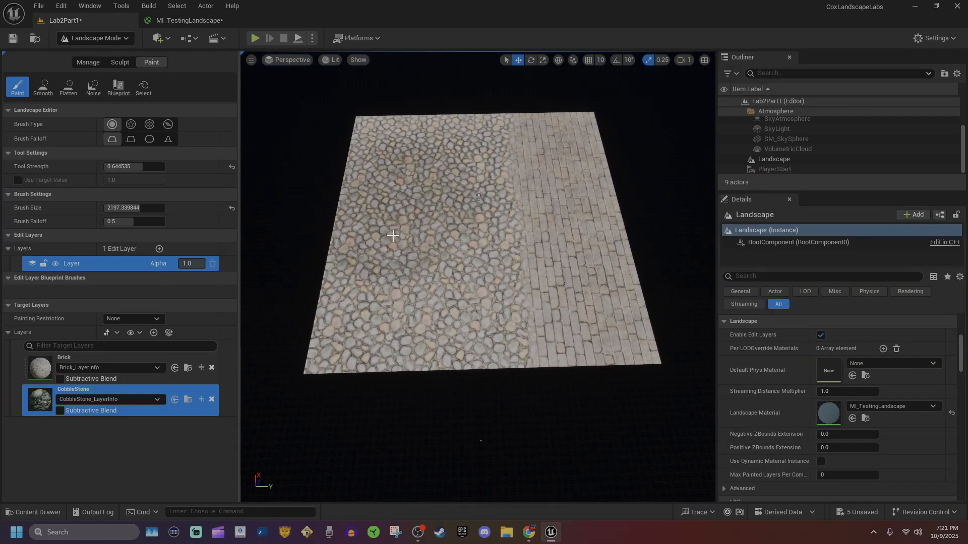
click(126, 207)
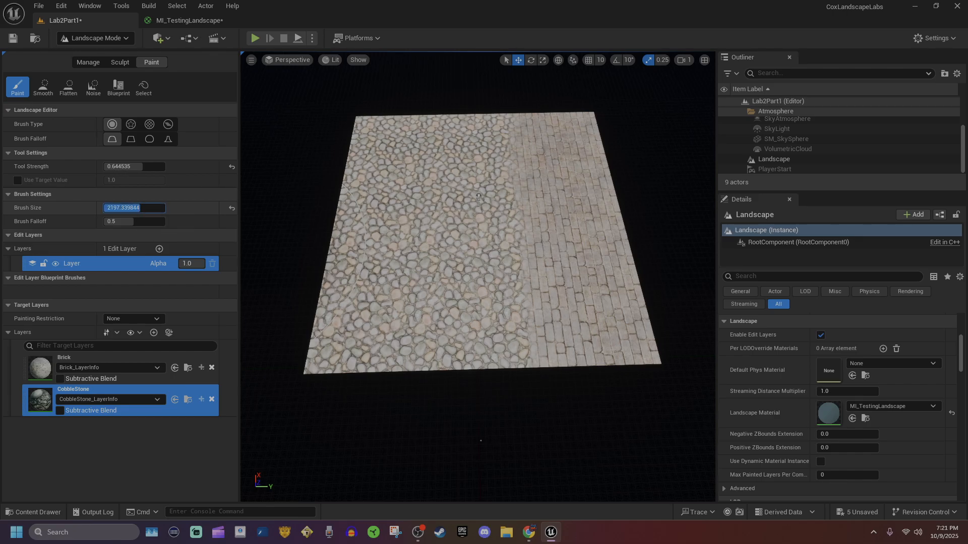
drag(109, 207, 107, 207)
right_drag(452, 302, 498, 276)
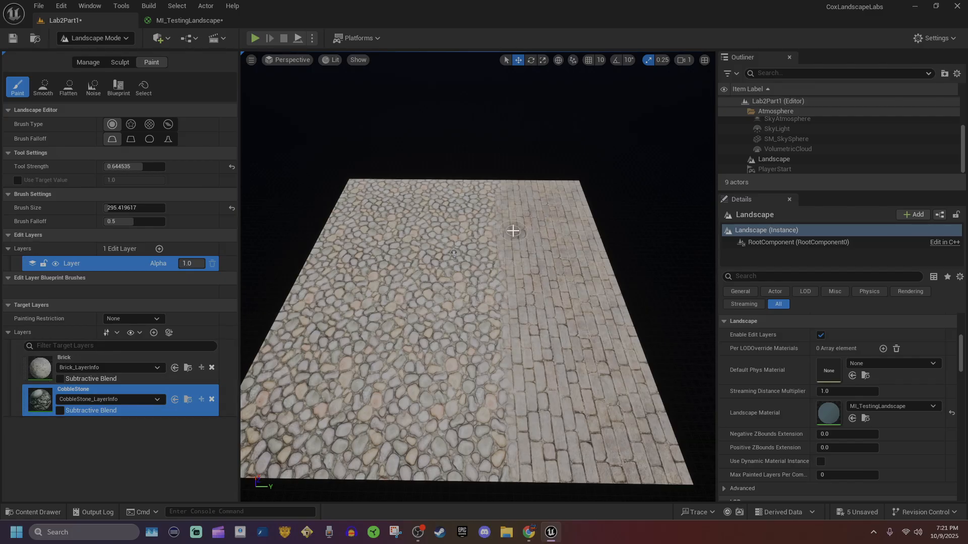
- Select the Brick target layer, enlarge the brush size to 8192, and paint brick over the entire landscape
click(116, 359)
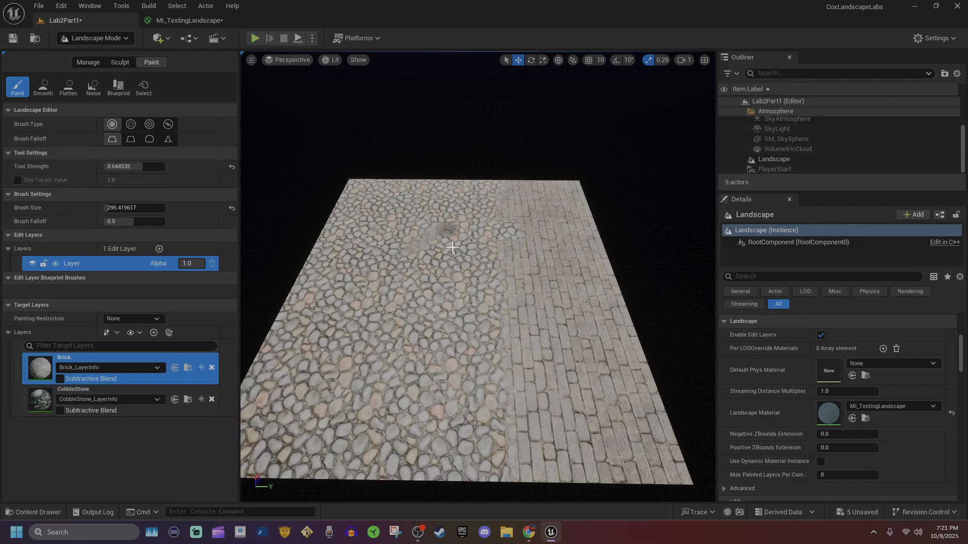
drag(117, 208, 177, 226)
click(374, 368)
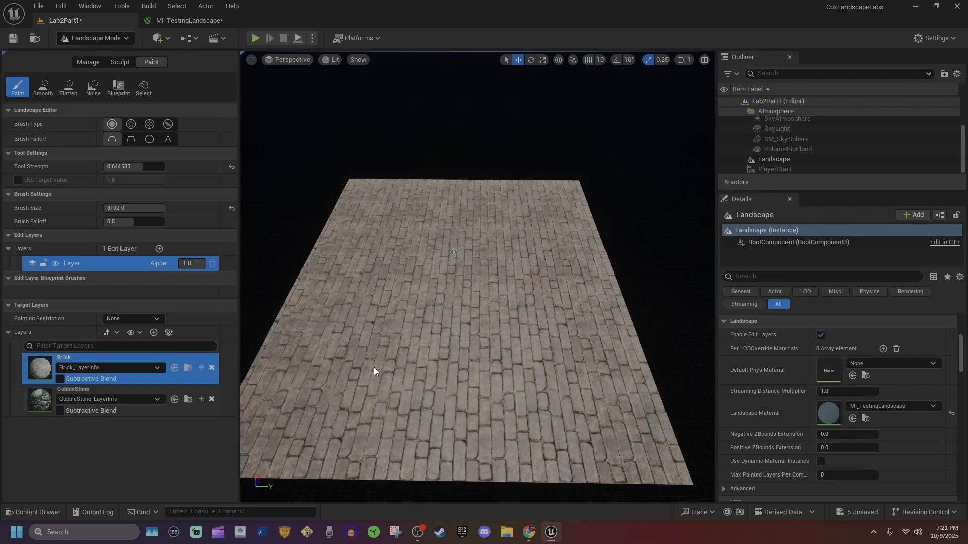
- Select the CobbleStone target layer, reduce the brush size to about 249, and paint several winding cobblestone paths across the landscape
click(41, 399)
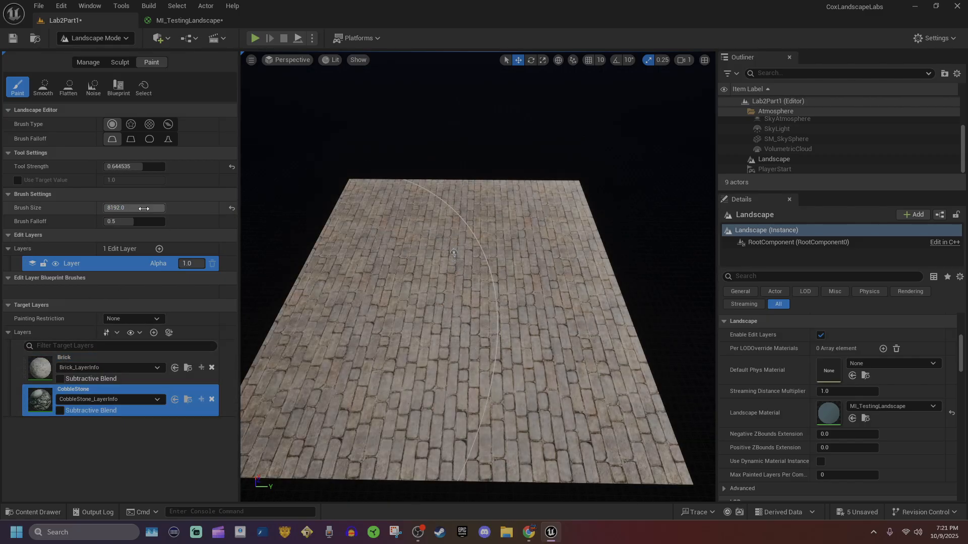
mouse_move(144, 208)
mouse_down()
mouse_move(112, 208)
mouse_move(124, 208)
mouse_up()
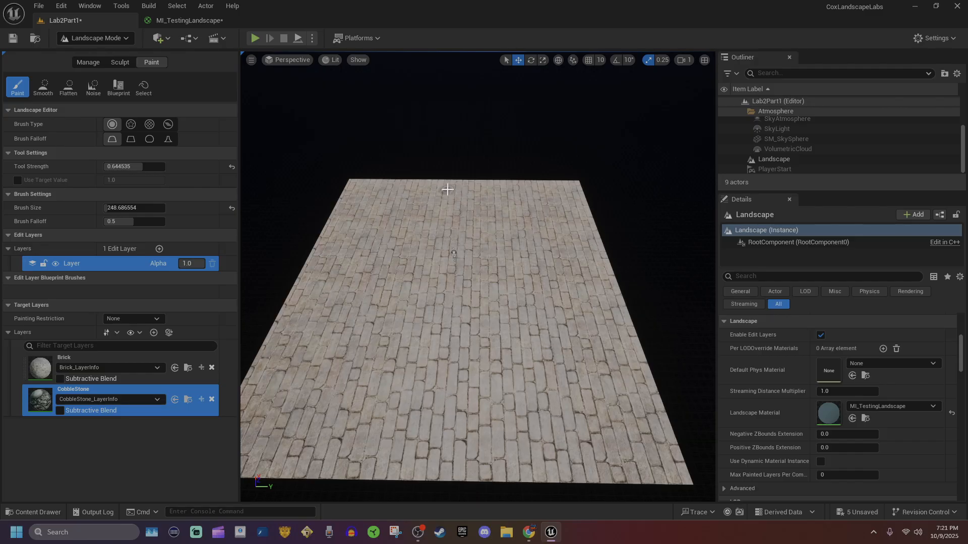
mouse_move(393, 263)
mouse_down()
mouse_move(283, 372)
mouse_move(371, 488)
mouse_up()
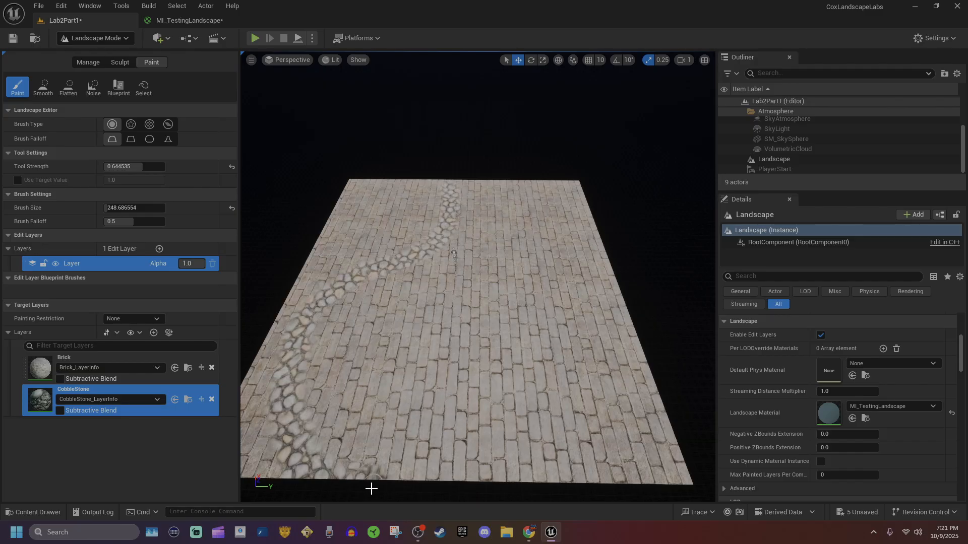
mouse_move(425, 253)
mouse_down()
mouse_move(522, 279)
mouse_move(537, 403)
mouse_move(627, 479)
mouse_up()
mouse_move(578, 180)
mouse_down()
mouse_move(530, 243)
mouse_move(490, 271)
mouse_move(454, 429)
mouse_move(461, 473)
mouse_up()
mouse_move(461, 472)
right_down()
mouse_move(497, 486)
mouse_move(544, 474)
mouse_move(498, 449)
right_up()
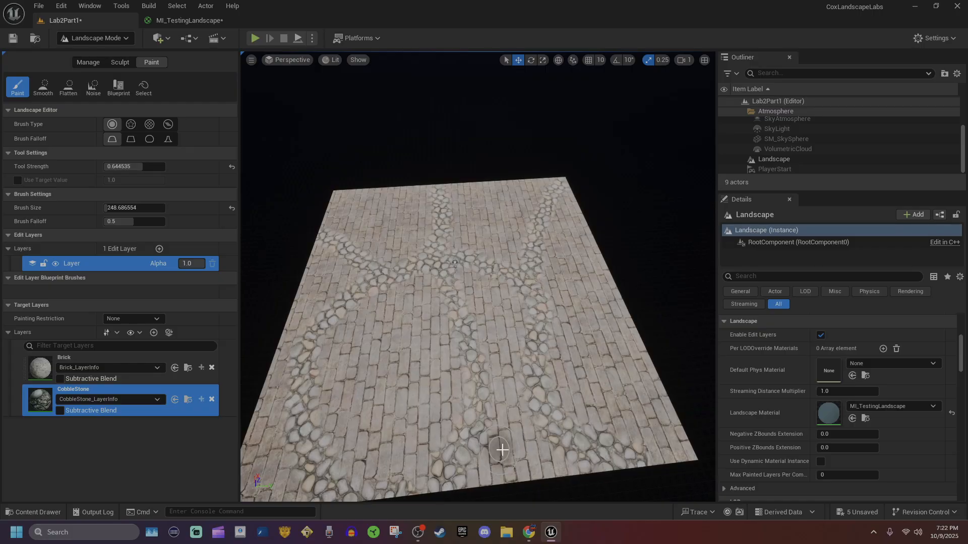
- In the MI_TestingLandscape graph, move the two normal map Texture Samples down to make room below the base color samples
click(217, 19)
right_drag(517, 280, 404, 126)
scroll(376, 232, down, 3)
drag(430, 173, 588, 344)
right_drag(588, 344, 623, 231)
drag(524, 83, 475, 211)
click(474, 127)
- Add a third layer element to the Landscape Layer Blend node feeding Base Color and expand its settings
right_drag(501, 116, 499, 322)
scroll(499, 322, down, 2)
right_drag(569, 262, 520, 303)
scroll(524, 267, up, 2)
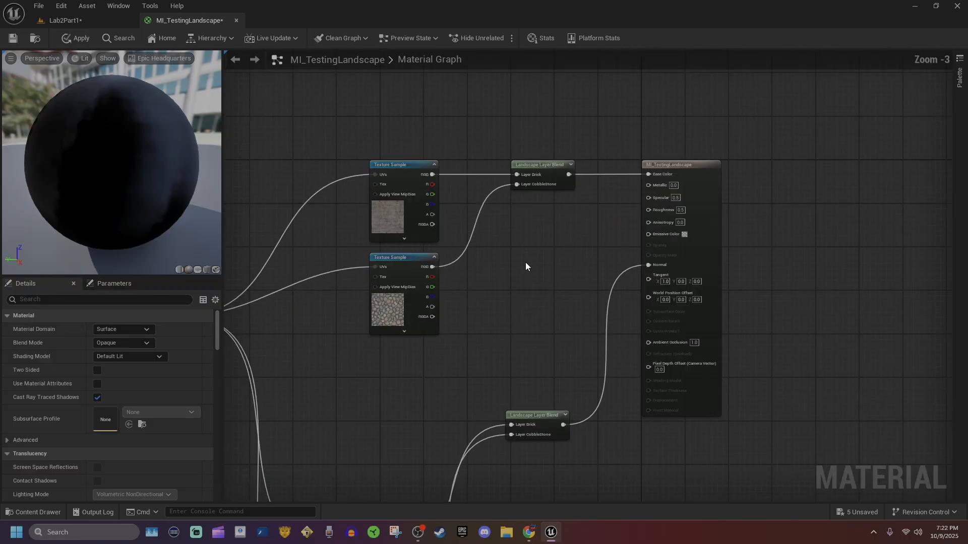
scroll(526, 262, up, 1)
click(539, 160)
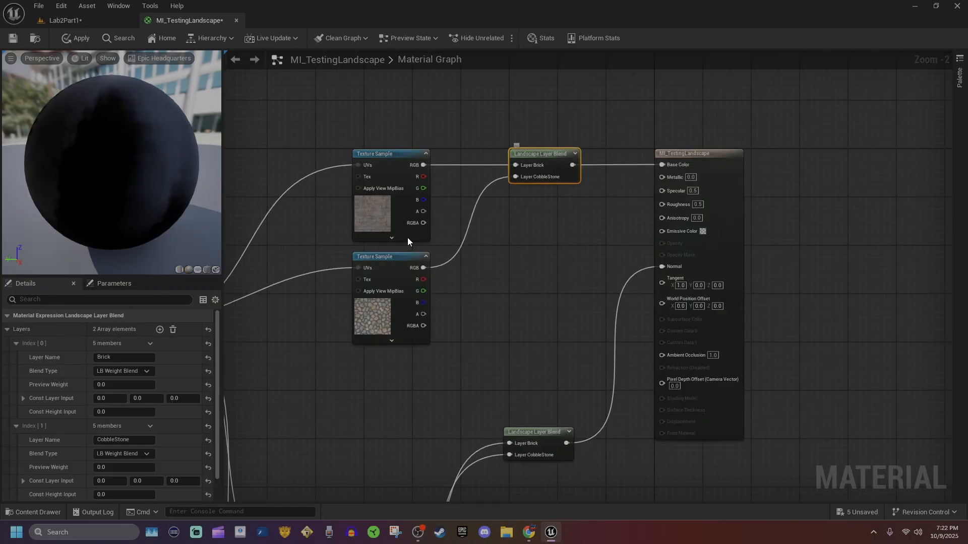
click(16, 343)
click(16, 358)
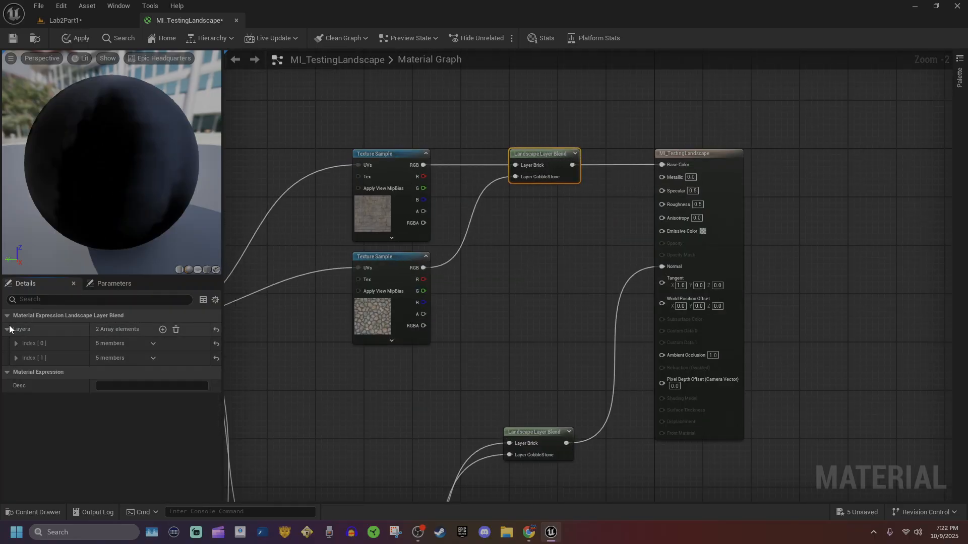
click(163, 329)
click(16, 373)
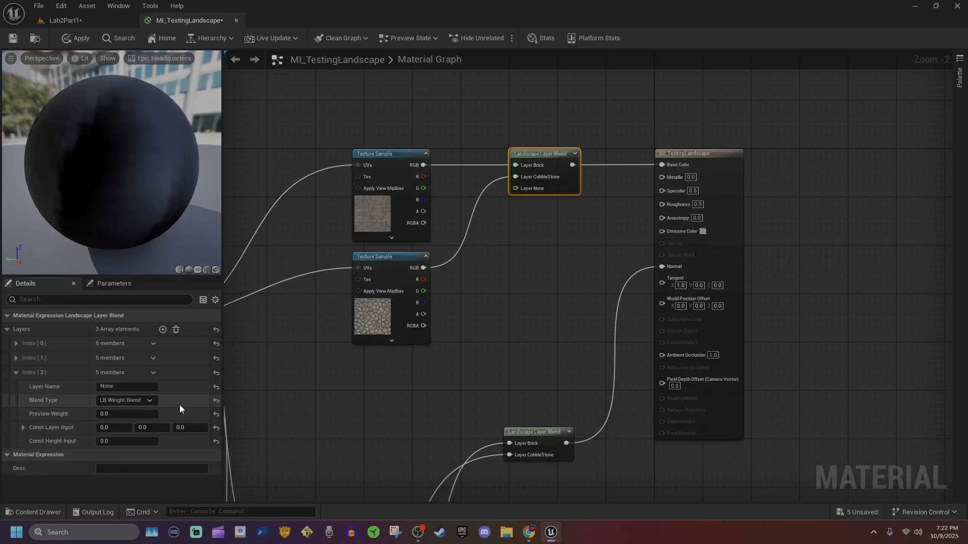
- Add a Texture Sample of T_Ground_Grass_D from the StarterContent Textures folder below the cobblestone color sample
key(ctrl+space)
scroll(61, 444, down, 3)
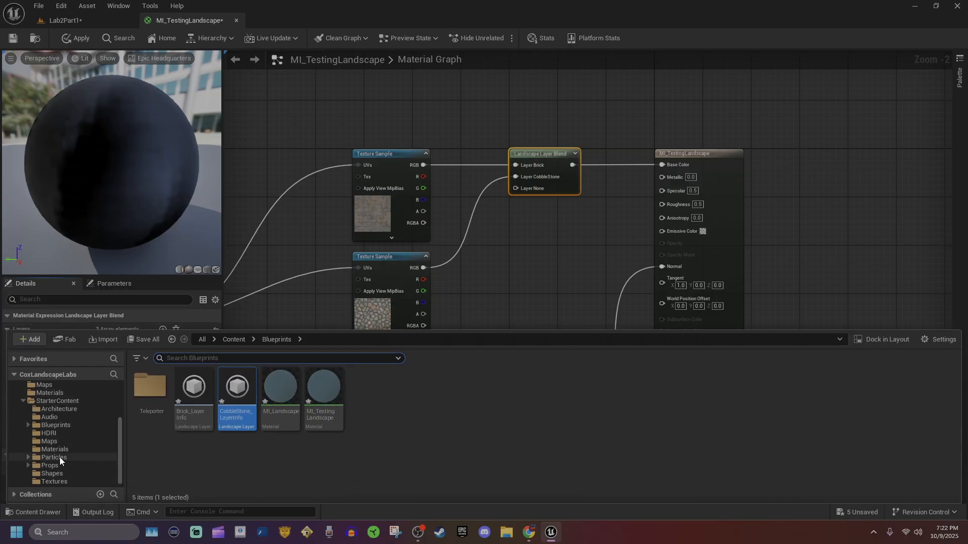
click(58, 449)
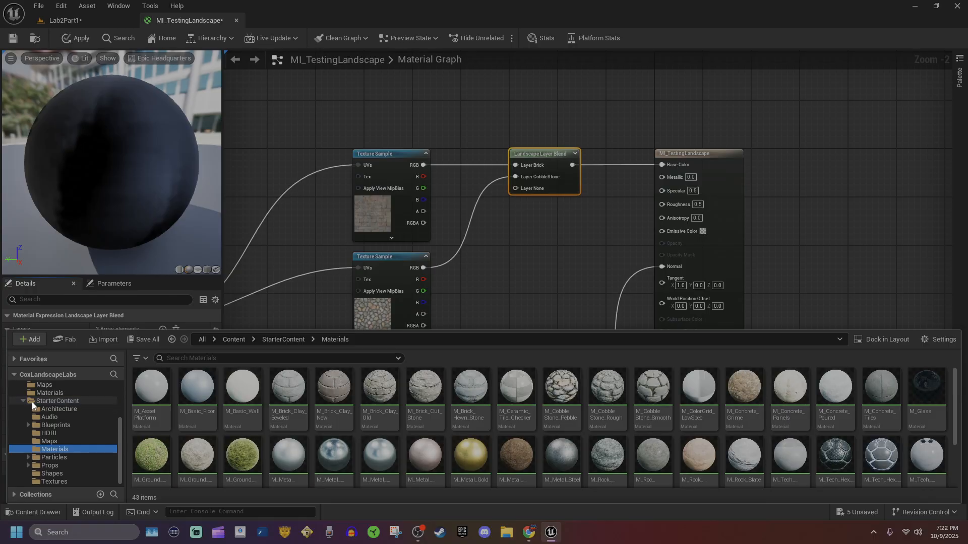
click(44, 482)
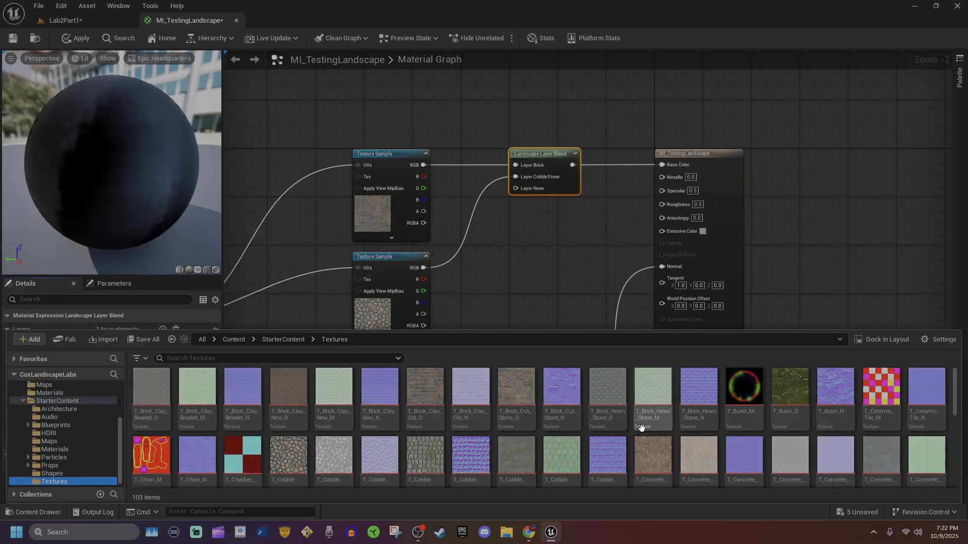
scroll(642, 428, down, 6)
right_drag(516, 301, 517, 80)
key(ctrl+space)
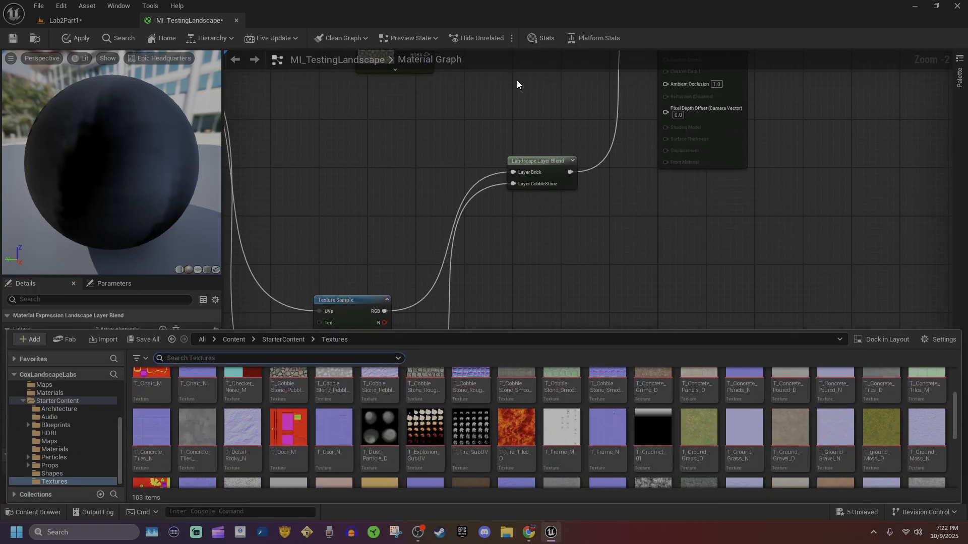
drag(705, 449, 353, 103)
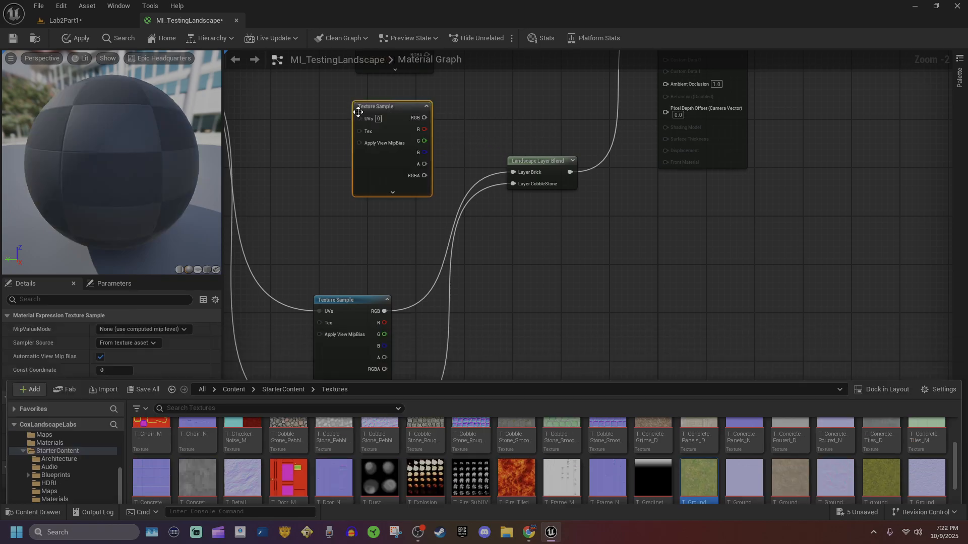
- Add a Texture Sample of T_Ground_Grass_N below the cobblestone normal map sample
right_drag(501, 234, 585, 81)
key(ctrl+space)
drag(746, 441, 602, 259)
right_drag(622, 221, 651, 248)
drag(657, 227, 467, 339)
key(ctrl+space)
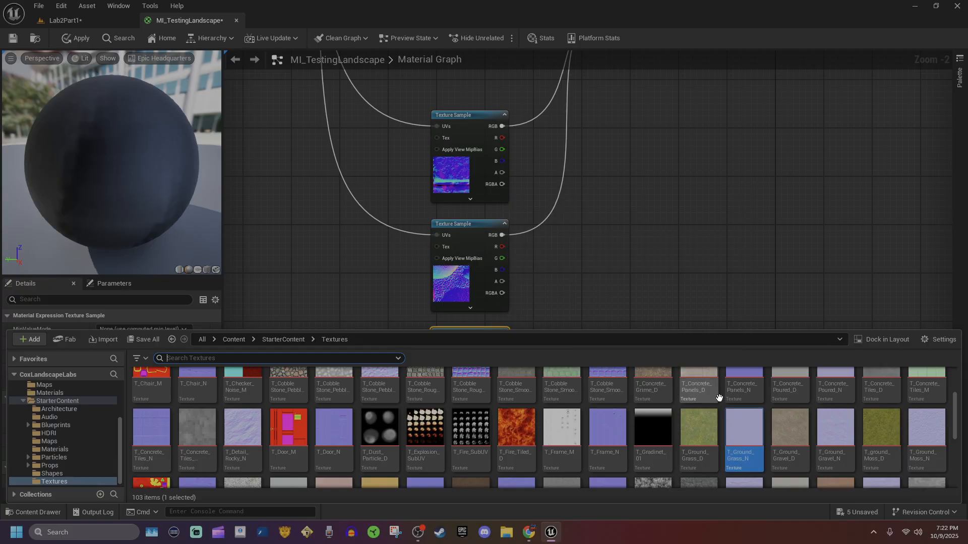
right_drag(576, 232, 594, 149)
scroll(594, 149, down, 1)
right_drag(552, 215, 554, 329)
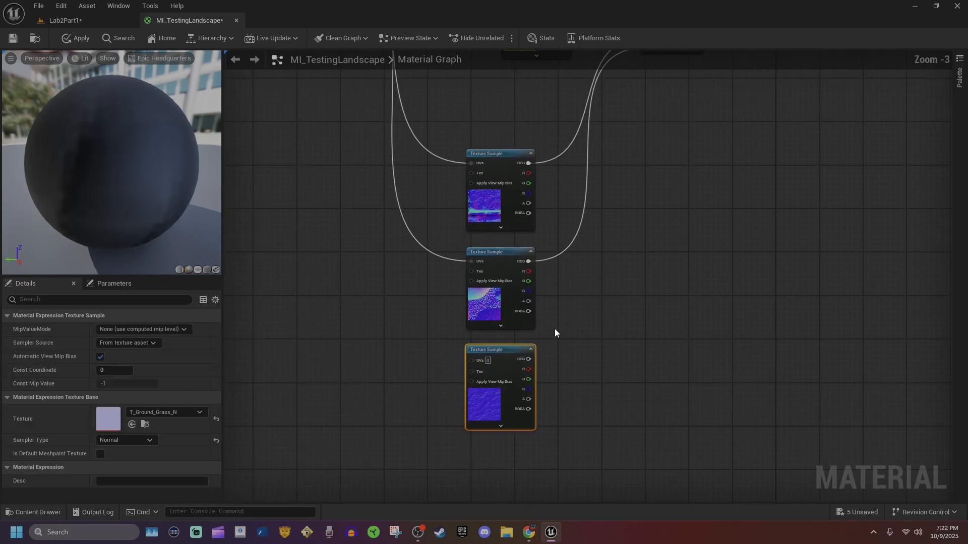
right_drag(536, 196, 510, 385)
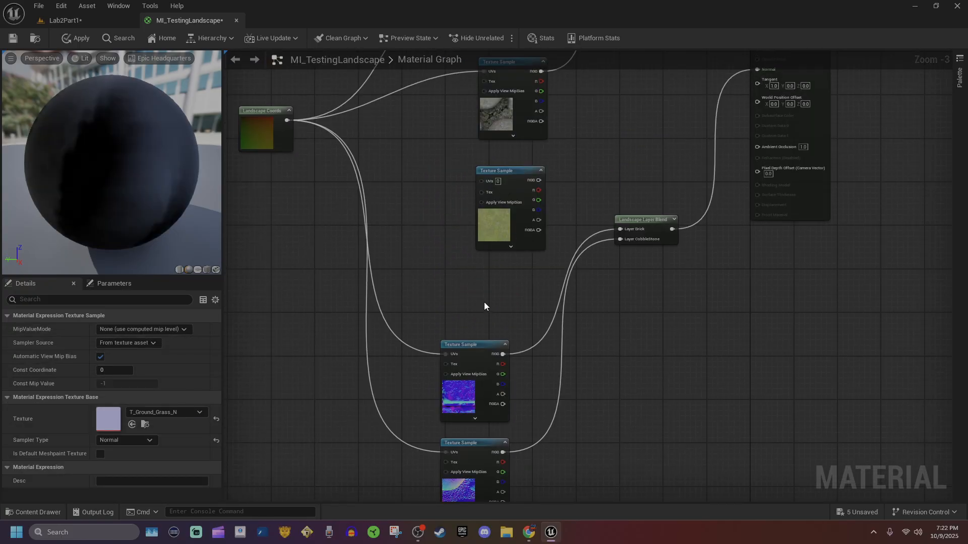
- Add a Texture Sample of T_Tech_Hex_Tile_N from StarterContent Textures beside the normal map samples
right_drag(484, 305, 444, 51)
right_drag(519, 257, 518, 195)
key(ctrl+space)
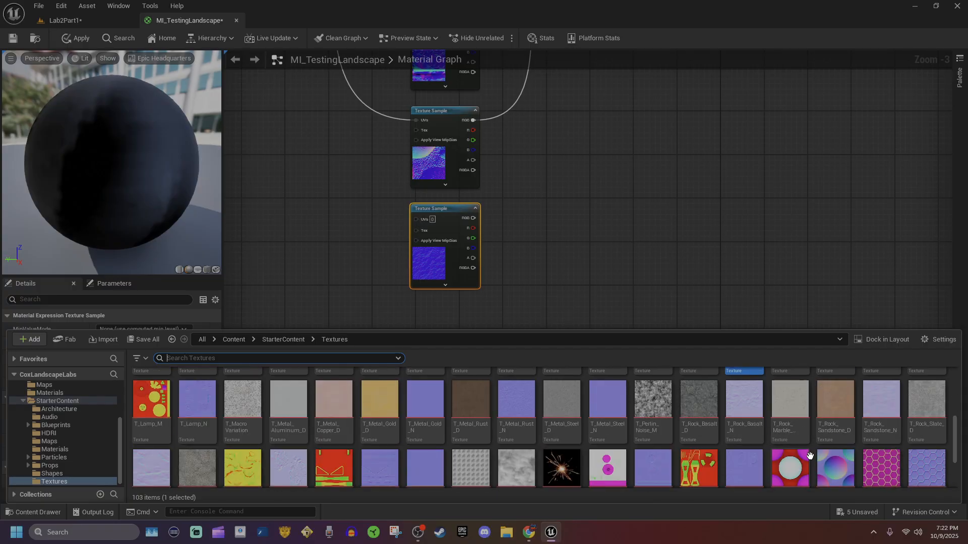
drag(926, 467, 602, 210)
right_drag(524, 285, 568, 363)
key(ctrl+space)
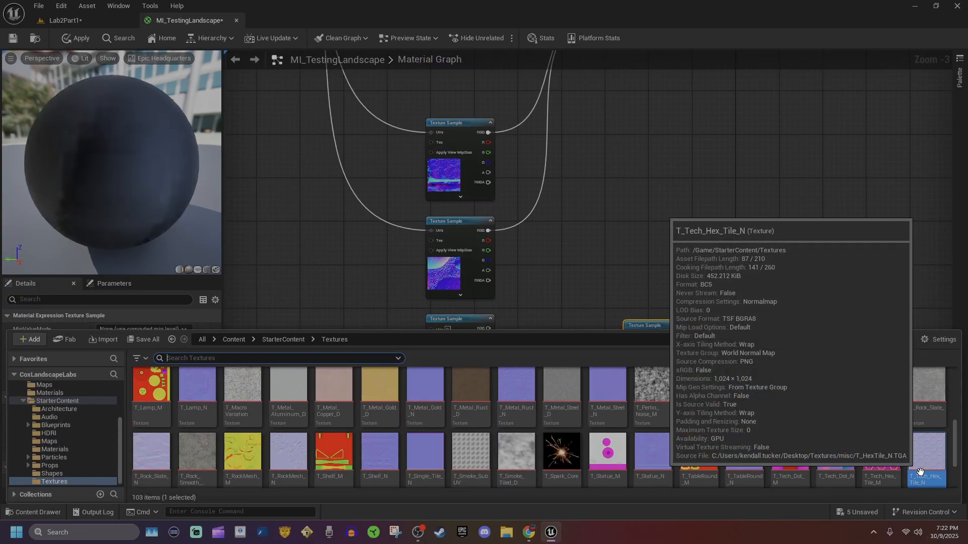
- Delete the T_Ground_Grass_N sample and move the T_Tech_Hex_Tile_N sample into its place below the cobblestone normal sample
right_drag(536, 238, 628, 109)
click(608, 213)
click(543, 193)
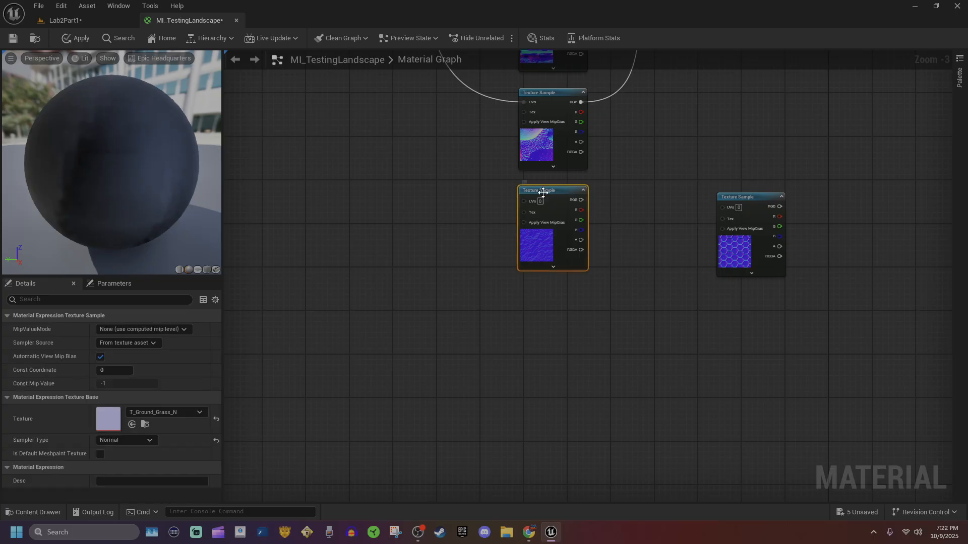
key(Delete)
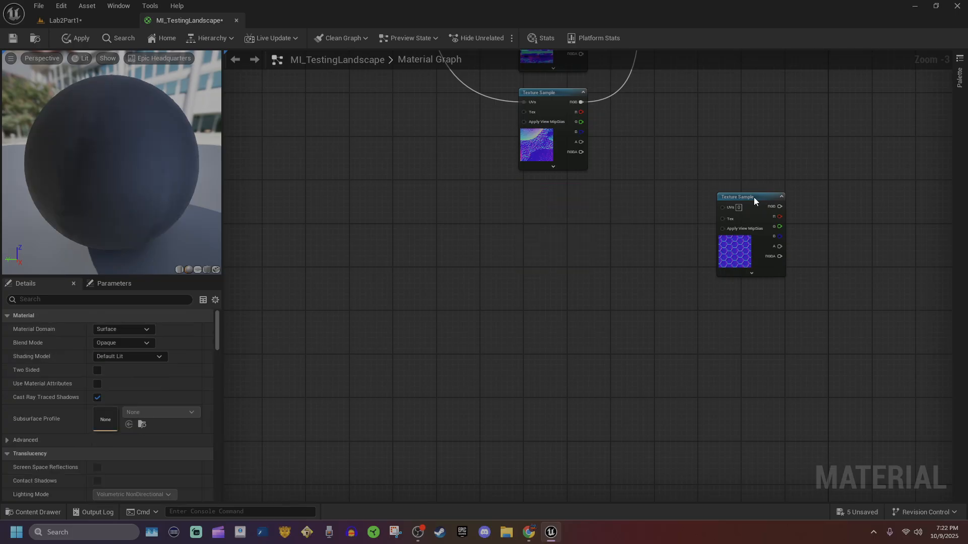
drag(754, 197, 554, 180)
- Name the third layer of the Base Color Landscape Layer Blend node Grass
right_drag(623, 134, 471, 271)
scroll(470, 271, down, 2)
right_drag(457, 118, 473, 334)
scroll(525, 300, up, 2)
right_drag(535, 280, 534, 200)
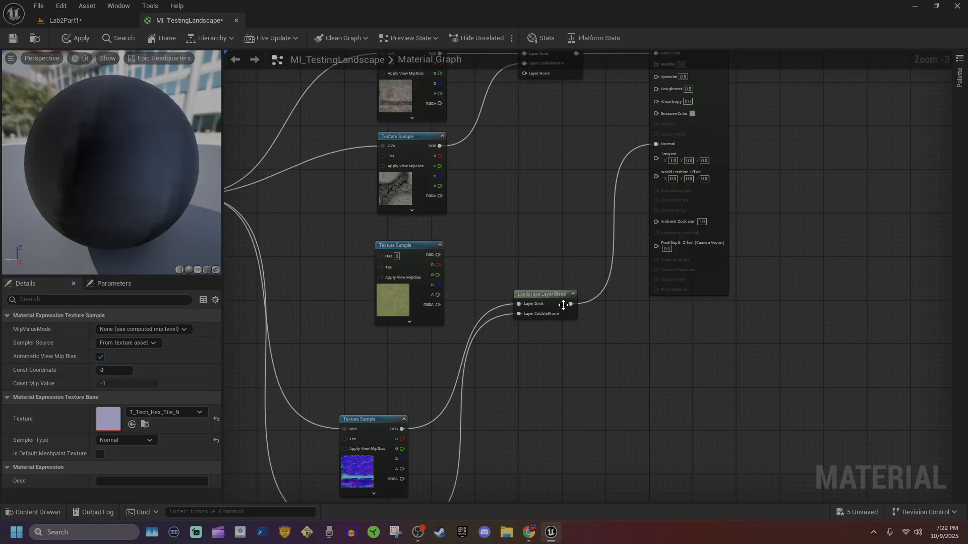
right_drag(551, 166, 587, 264)
click(588, 140)
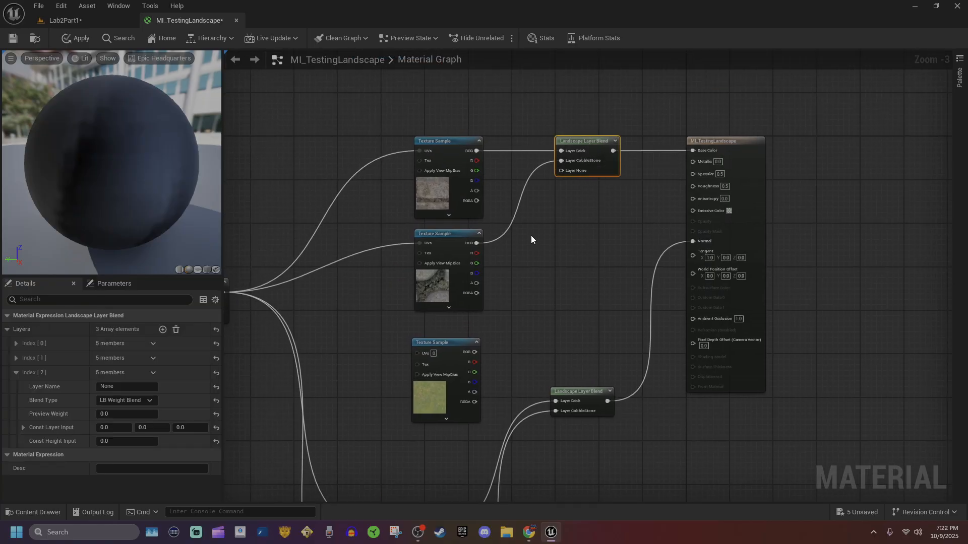
click(115, 389)
text(Grass)
key(Return)
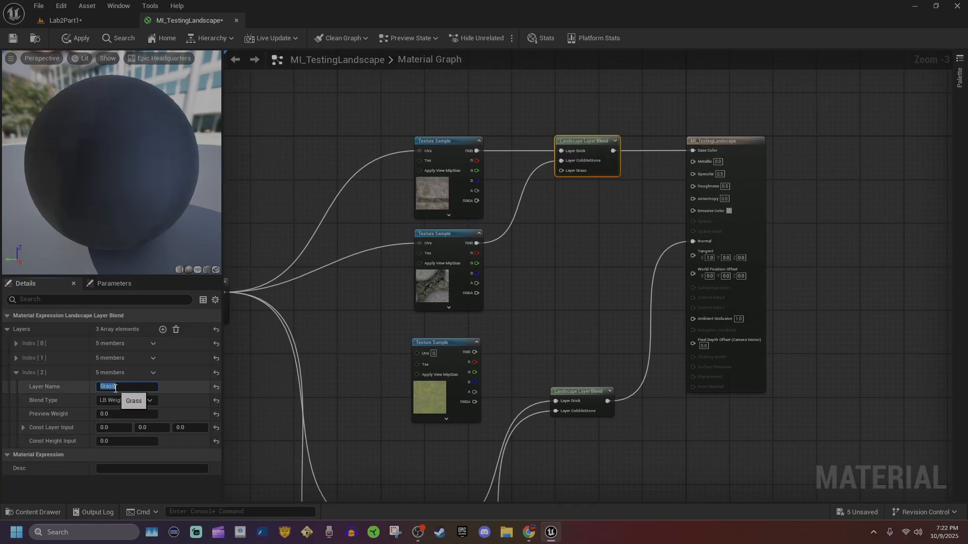
- Add a third layer named Grass to the Landscape Layer Blend node feeding Normal
click(580, 390)
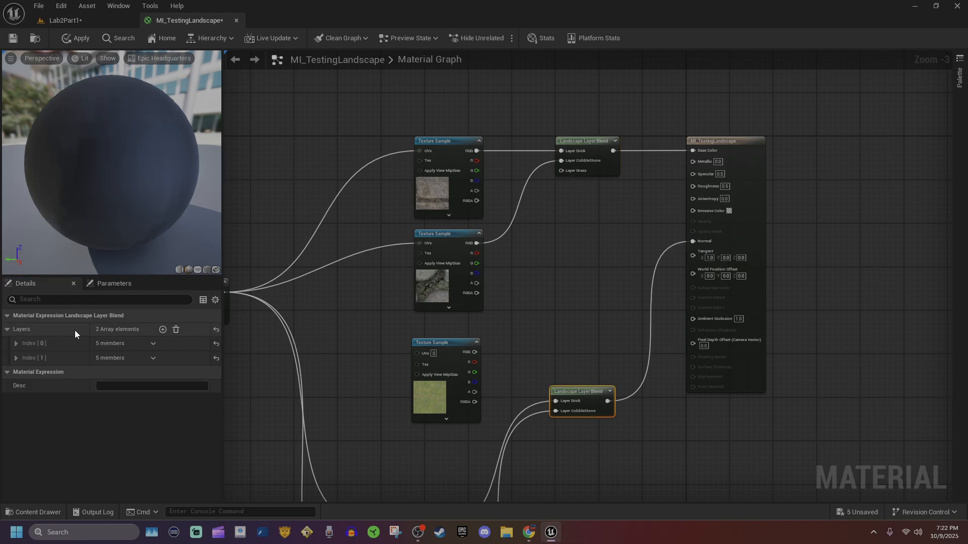
click(162, 330)
click(17, 372)
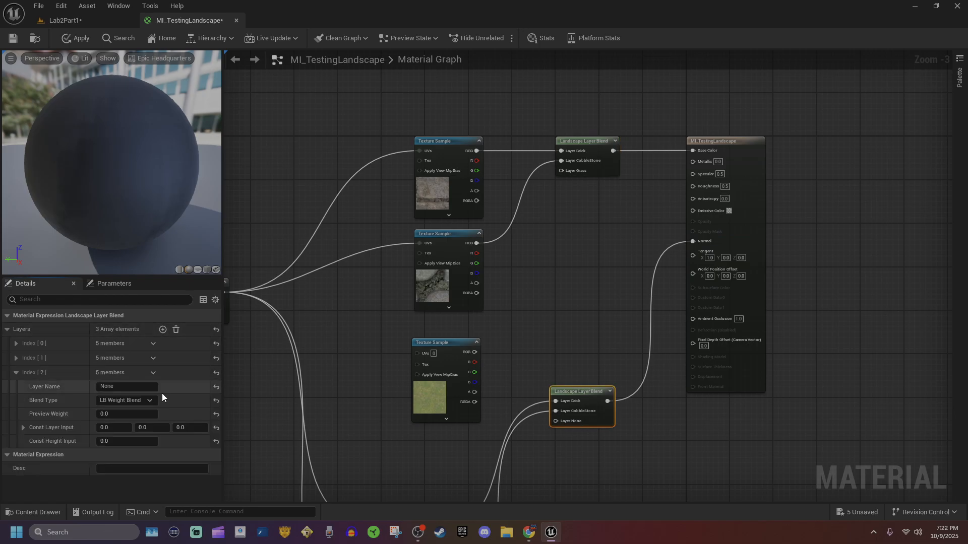
click(116, 386)
text(Grass)
key(Return)
click(631, 336)
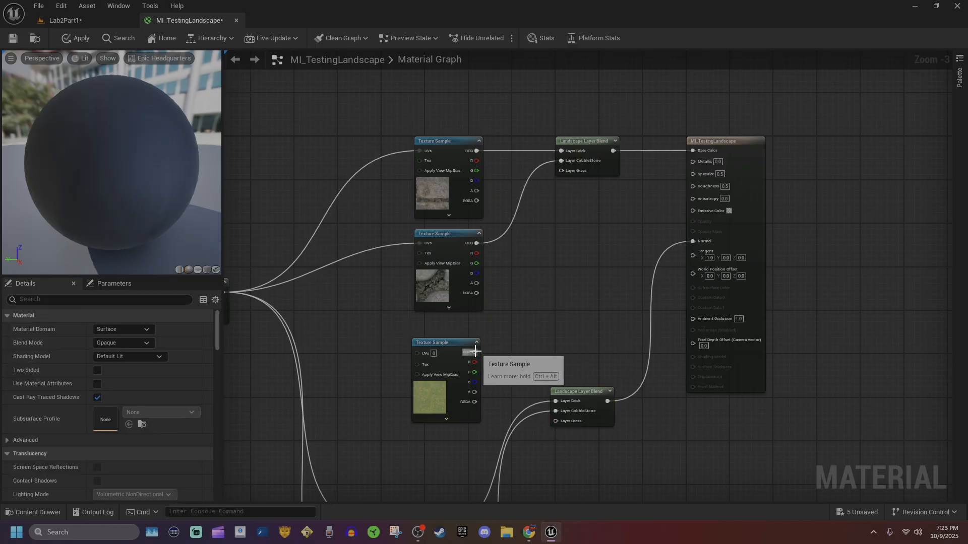
- Connect the grass color sample's RGB to the Grass layer of the Base Color blend, and Landscape Coords to its UVs
drag(474, 351, 582, 171)
right_drag(222, 283, 384, 164)
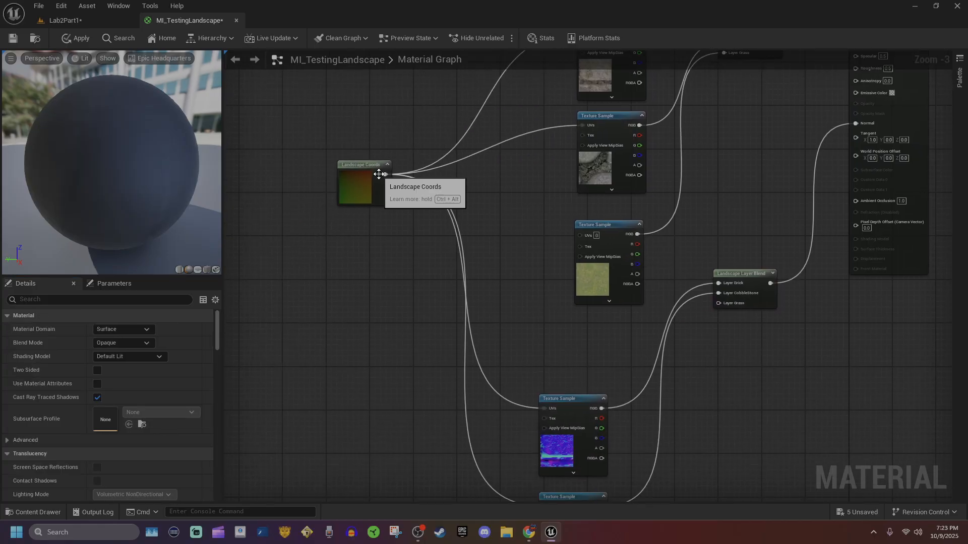
drag(383, 174, 579, 235)
- Connect Landscape Coords to the hex tile normal sample's UVs and its RGB output to the Grass layer of the Normal blend
right_drag(567, 248, 531, 169)
drag(348, 95, 506, 156)
right_drag(679, 145, 386, 325)
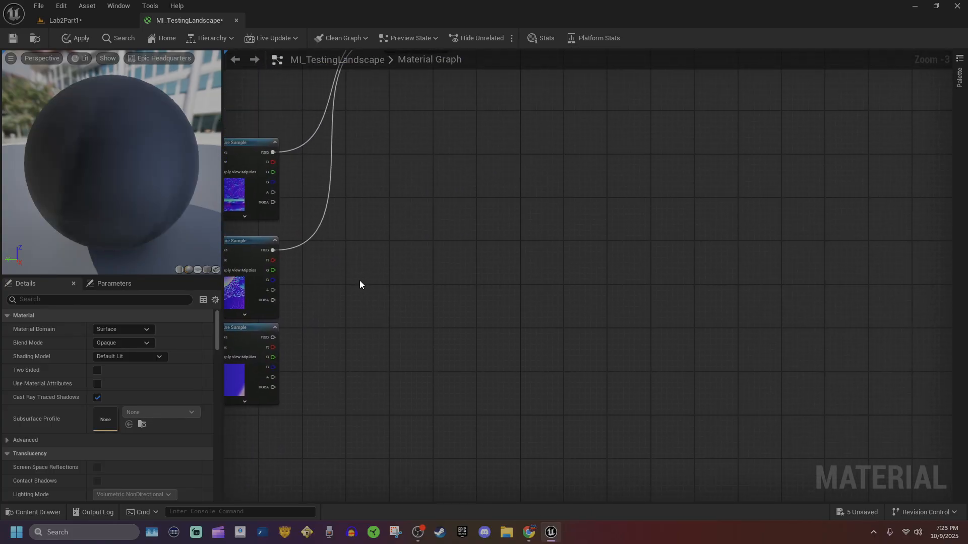
scroll(289, 338, down, 1)
drag(276, 337, 376, 125)
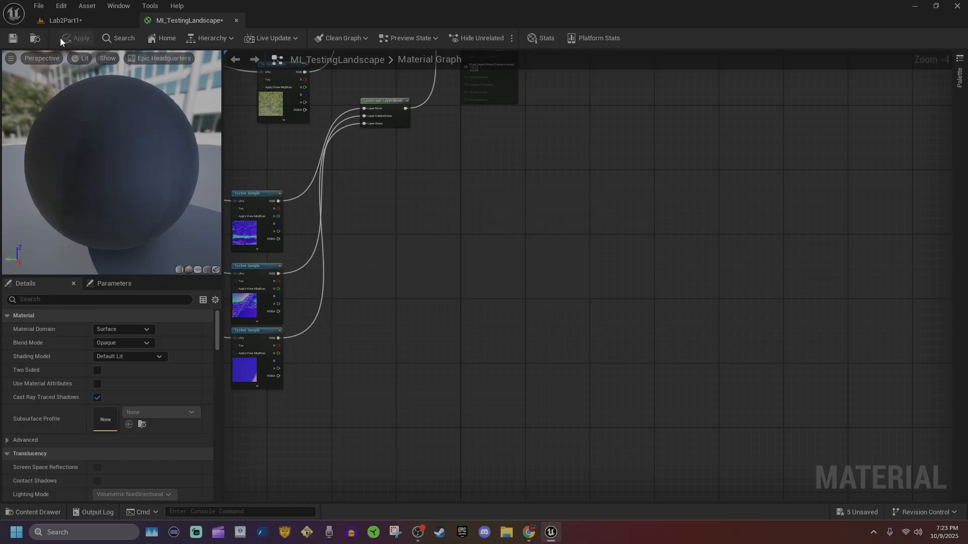
- Save the MI_TestingLandscape material and, back in the Lab2Part1 level, create the landscape target layers from the assigned material
click(13, 38)
click(53, 22)
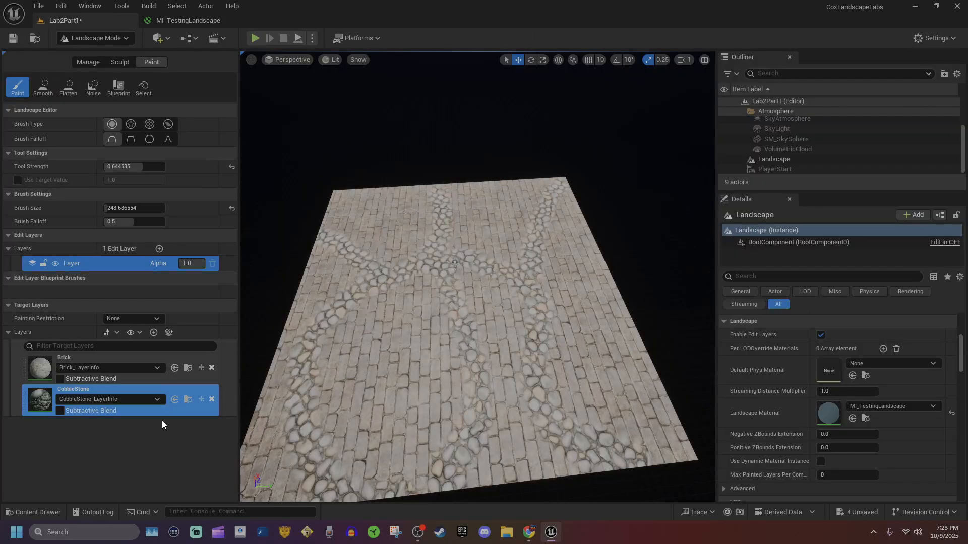
mouse_move(376, 388)
right_down()
mouse_move(353, 454)
mouse_move(370, 381)
mouse_move(456, 356)
right_up()
key(w)
key(s)
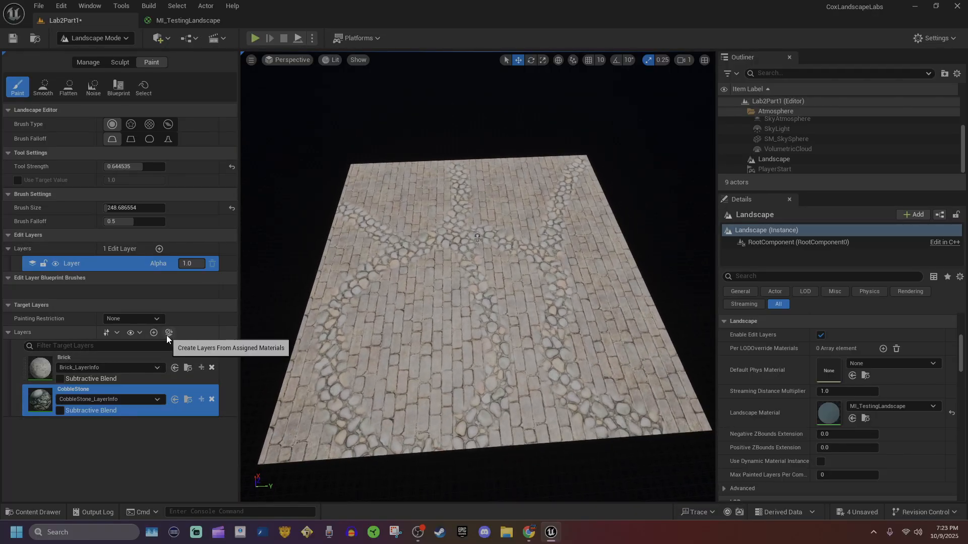
click(168, 333)
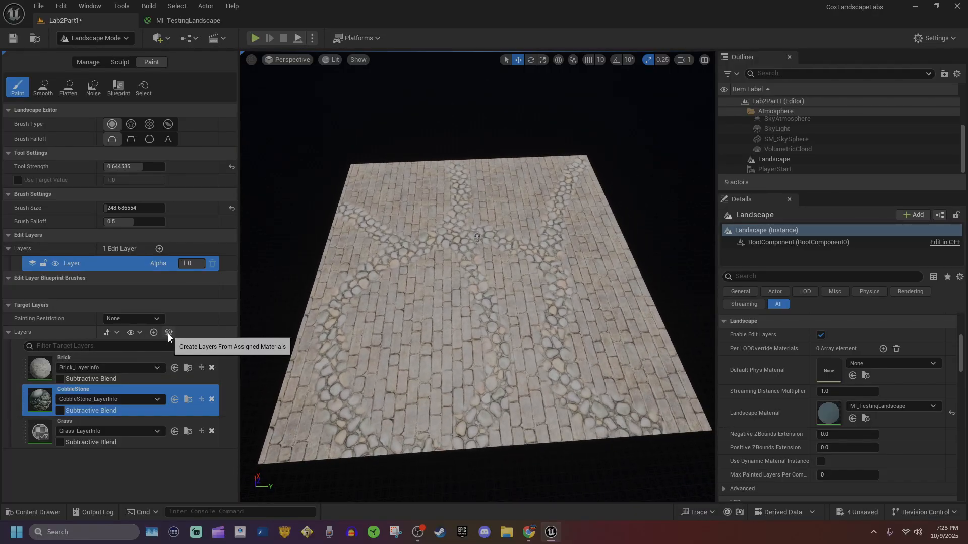
- Paint the Grass layer over the brick area enclosed by the cobblestone paths in the front-center of the landscape
click(40, 438)
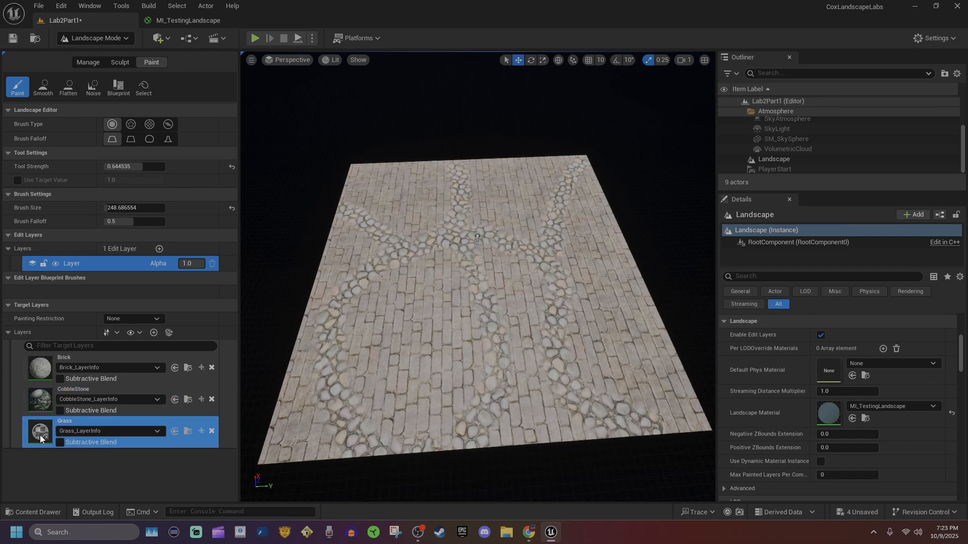
mouse_move(433, 444)
mouse_down()
mouse_move(443, 346)
mouse_move(432, 403)
mouse_move(400, 367)
mouse_move(425, 329)
mouse_move(407, 350)
mouse_move(426, 349)
mouse_up()
mouse_move(435, 337)
right_down()
mouse_move(417, 375)
mouse_move(434, 340)
right_up()
key(w)
key(s)
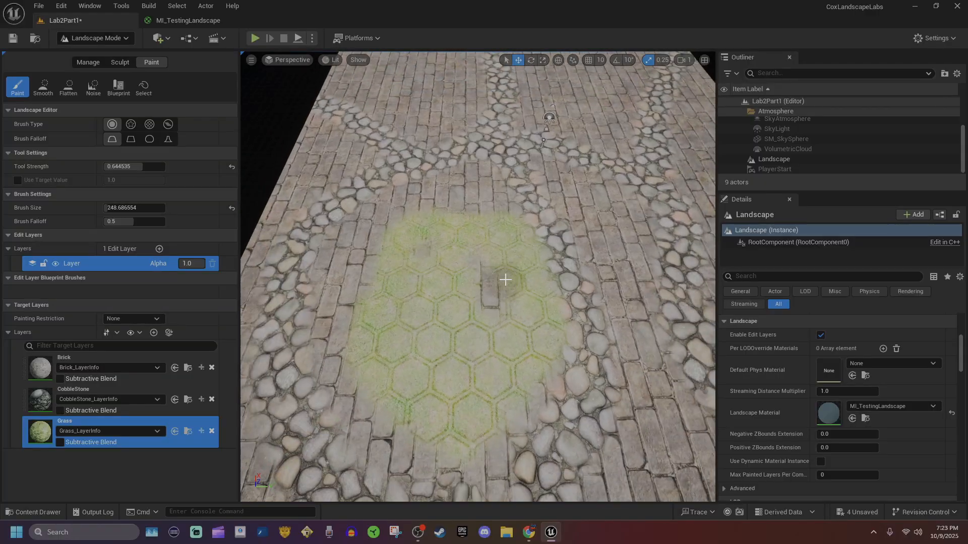
mouse_move(506, 279)
mouse_down()
mouse_move(493, 262)
mouse_move(371, 246)
mouse_move(361, 398)
mouse_move(471, 458)
mouse_move(542, 255)
mouse_move(462, 186)
mouse_move(325, 304)
mouse_move(471, 220)
mouse_up()
- In MI_TestingLandscape, add a T_Ground_Grass_N texture sample and delete the hex tile normal sample it replaces
click(188, 20)
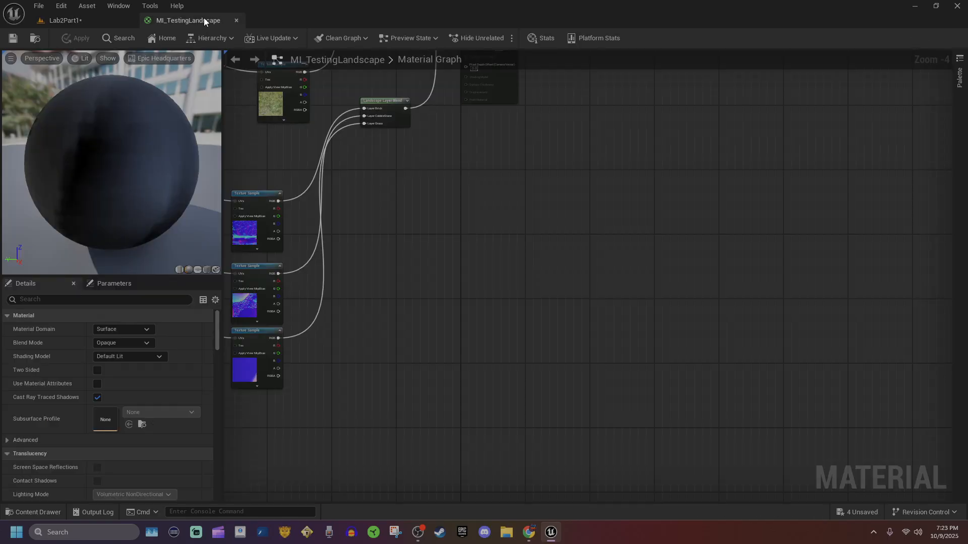
right_drag(487, 312, 704, 262)
scroll(509, 302, up, 3)
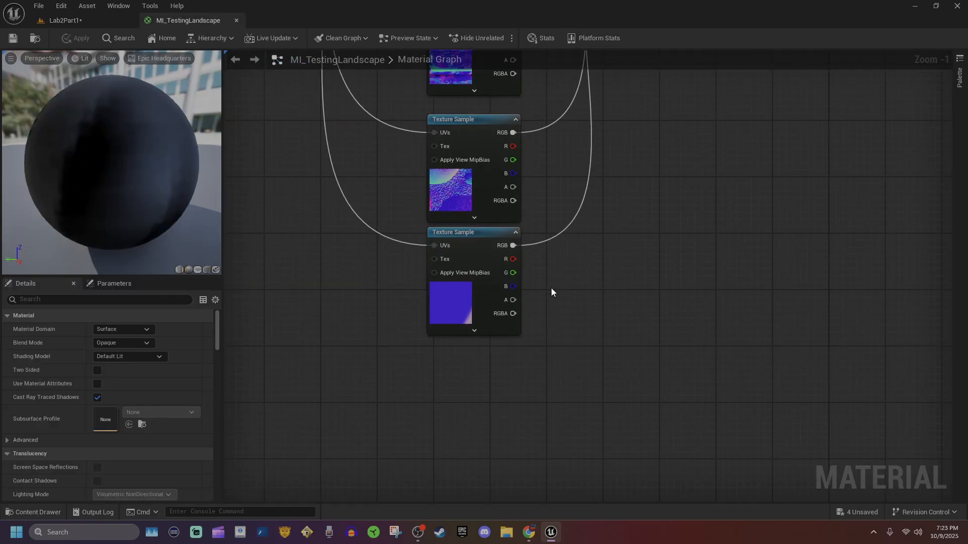
right_drag(551, 291, 516, 281)
key(ctrl+space)
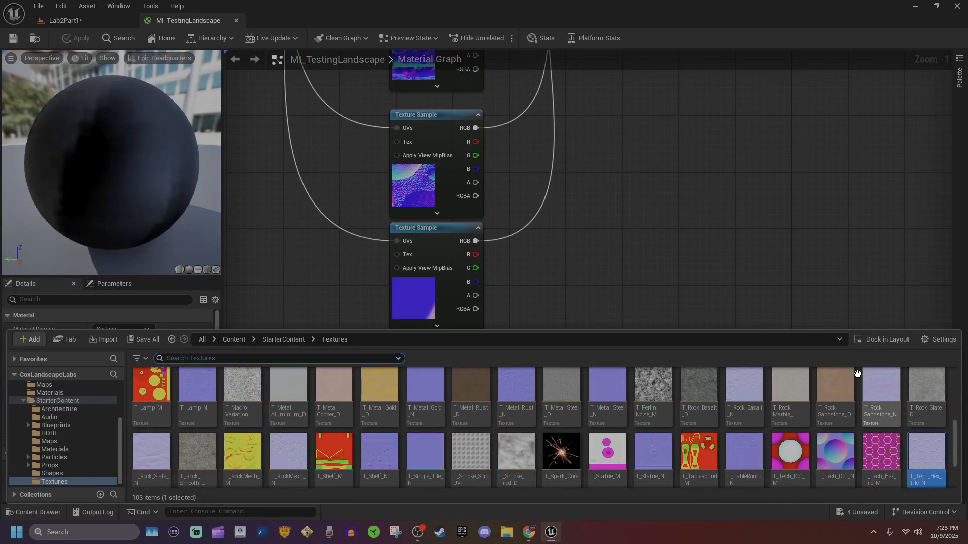
right_drag(719, 287, 726, 230)
key(ctrl+space)
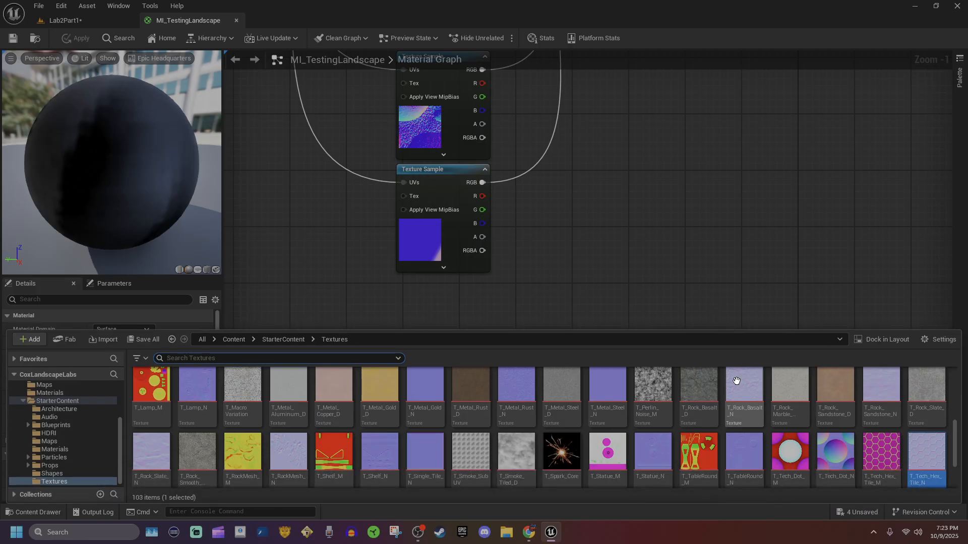
scroll(706, 418, down, 2)
scroll(484, 433, up, 3)
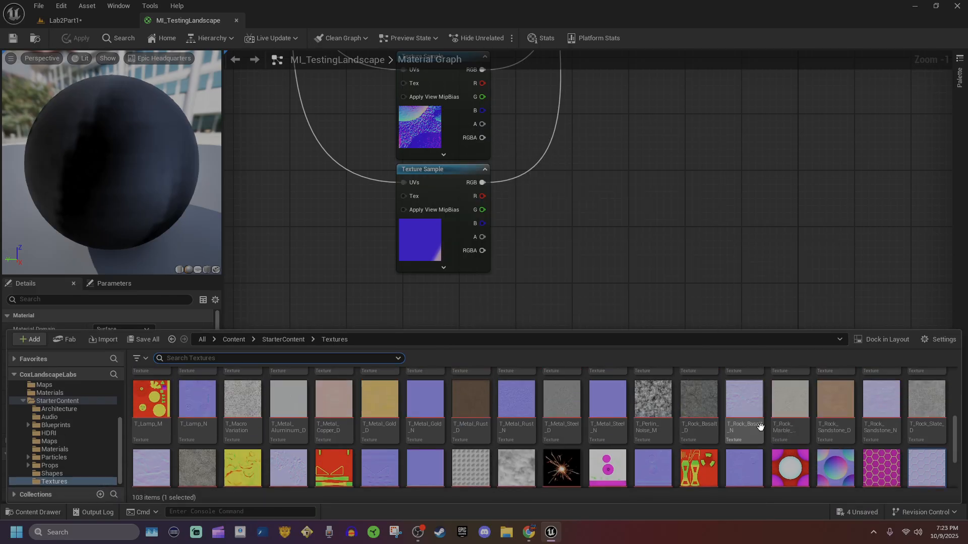
scroll(861, 434, up, 3)
drag(741, 423, 435, 174)
click(434, 185)
key(Delete)
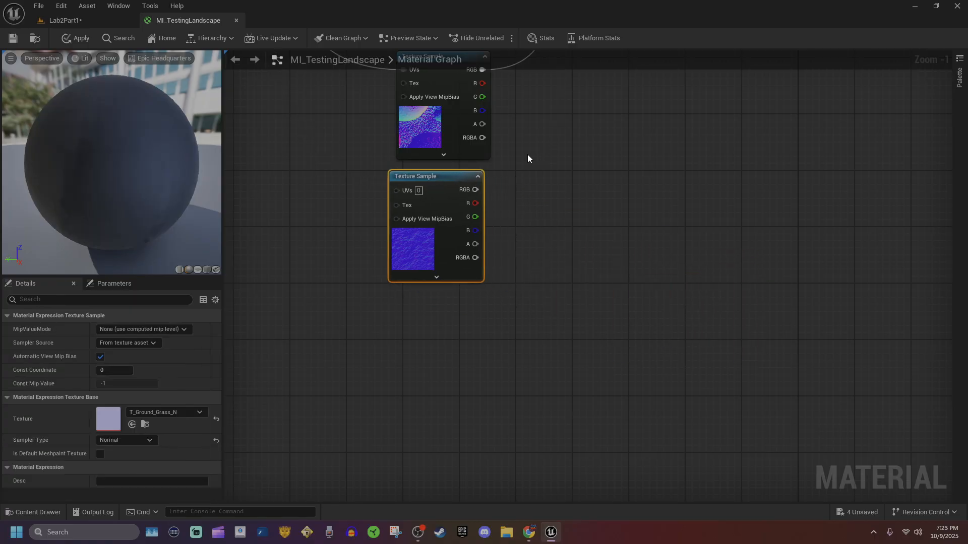
- Connect the T_Ground_Grass_N sample's RGB to the Grass layer of the Normal blend and Landscape Coords to its UVs, and apply the material
right_drag(580, 127, 594, 313)
scroll(594, 313, down, 2)
drag(510, 361, 634, 94)
right_drag(253, 151, 470, 191)
scroll(469, 190, down, 4)
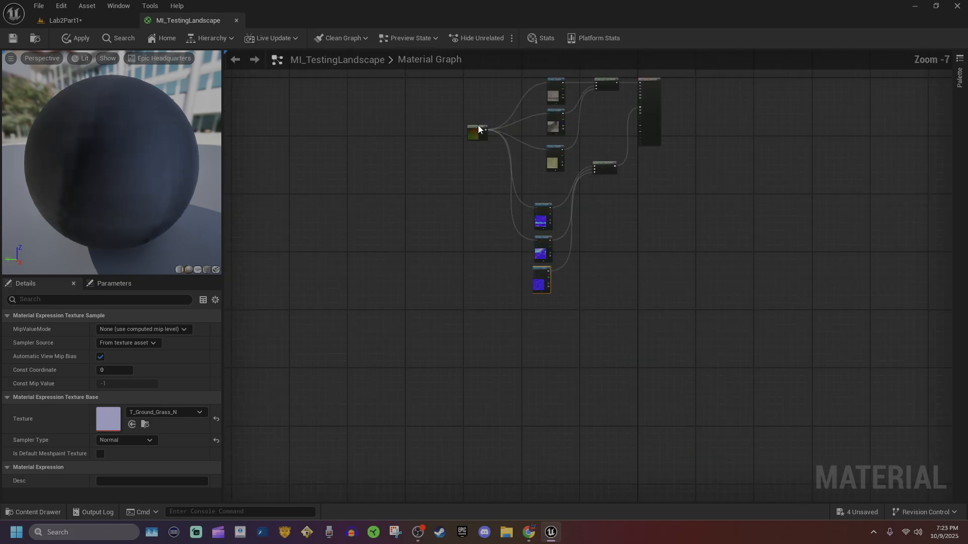
scroll(485, 129, up, 2)
drag(485, 129, 594, 371)
scroll(609, 400, up, 1)
right_drag(763, 328, 582, 412)
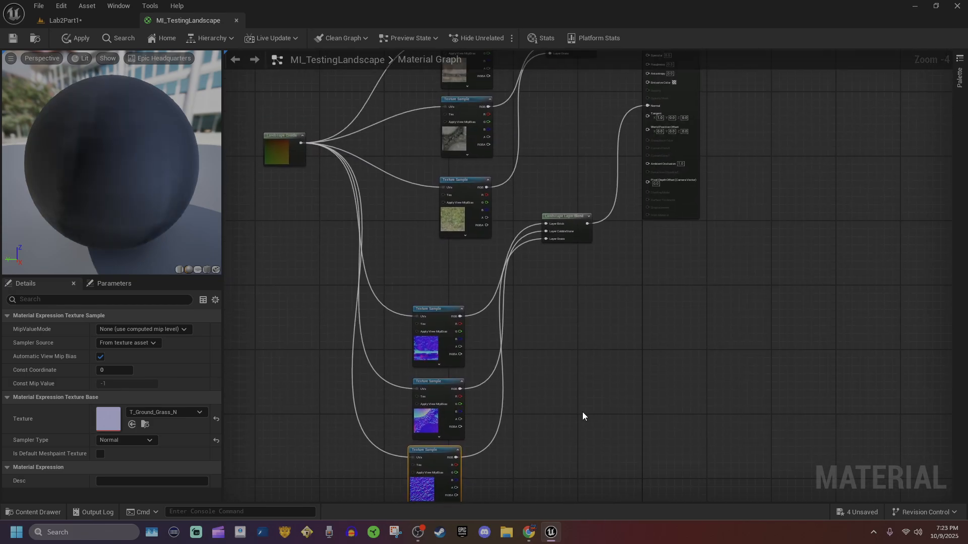
click(81, 38)
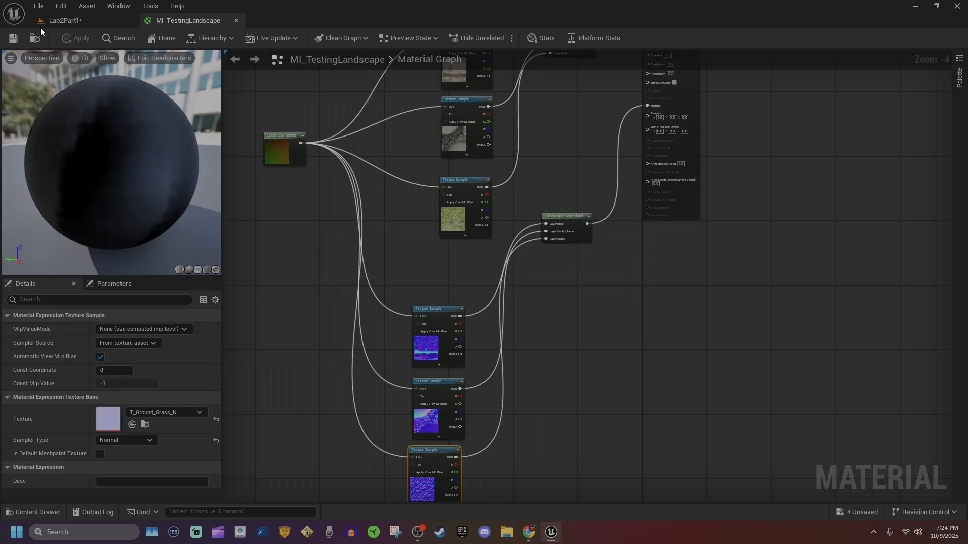
- Back in the Lab2Part1 level, paint Grass over more brick areas between the cobblestone paths and along the landscape's left edge
click(42, 24)
right_drag(469, 262, 461, 222)
key(w)
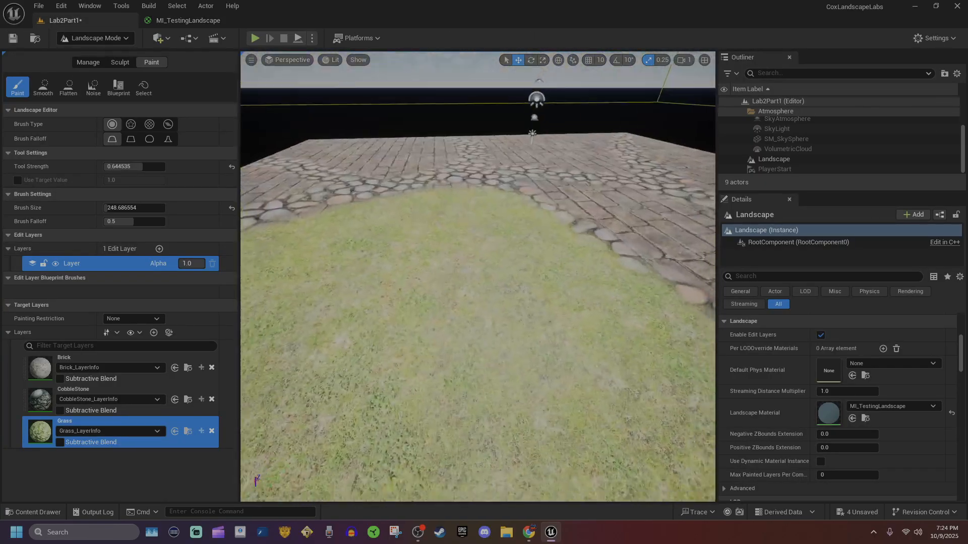
key(s)
right_drag(525, 292, 523, 387)
drag(513, 224, 496, 211)
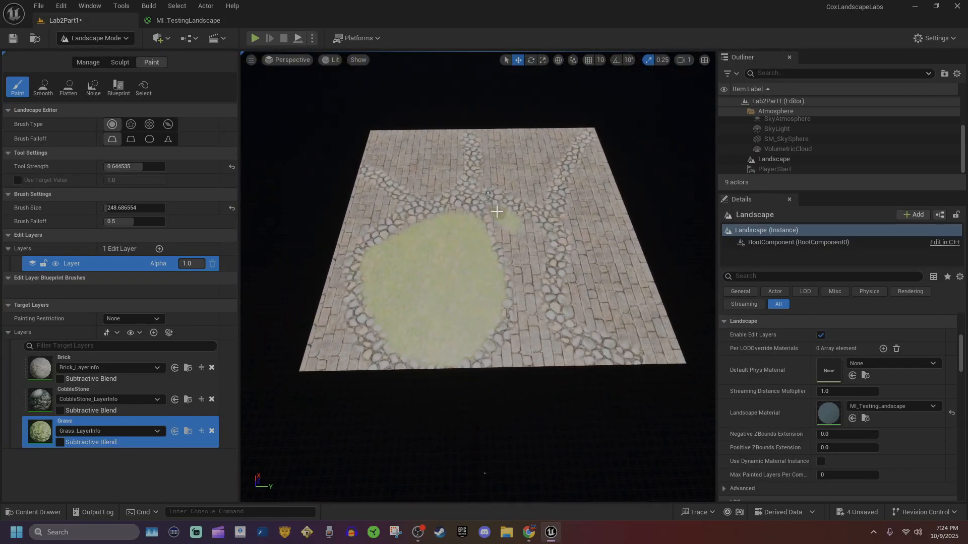
drag(520, 278, 511, 351)
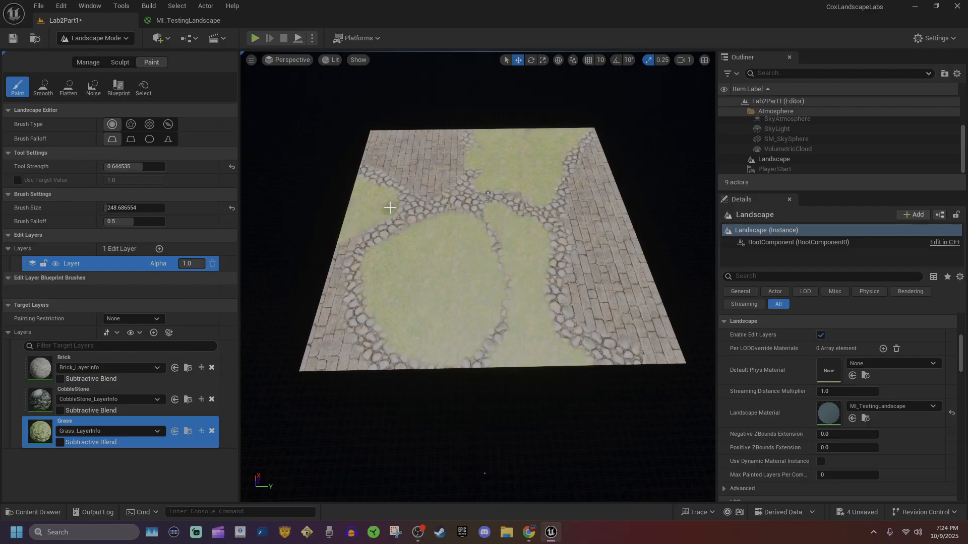
drag(338, 262, 324, 375)
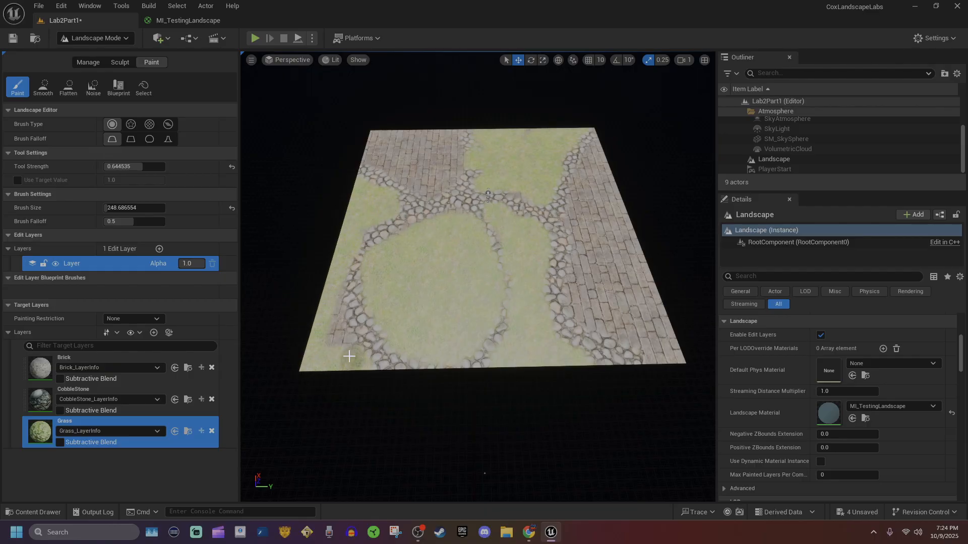
- Repaint the paths bordering the grass areas with the CobbleStone layer, widening the thin stretches
click(48, 370)
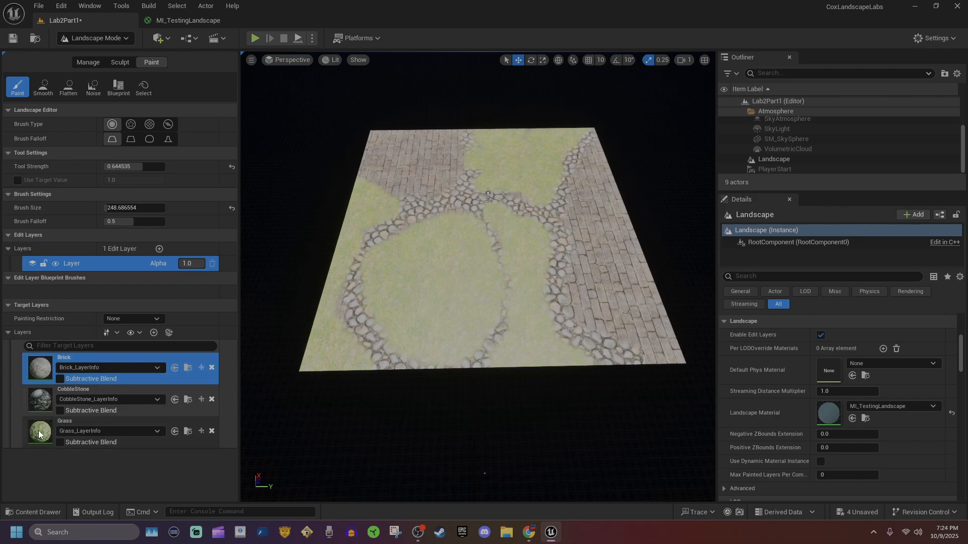
click(45, 406)
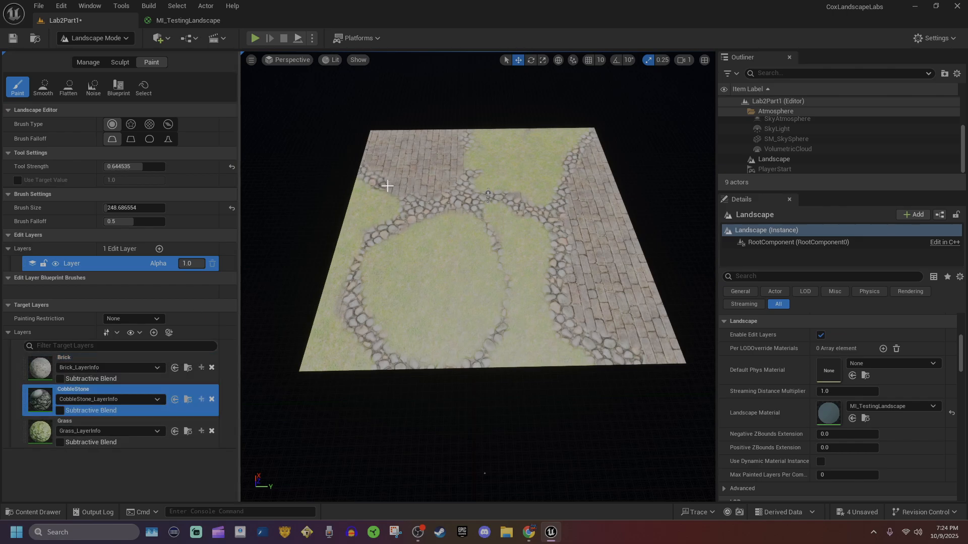
drag(354, 294, 393, 361)
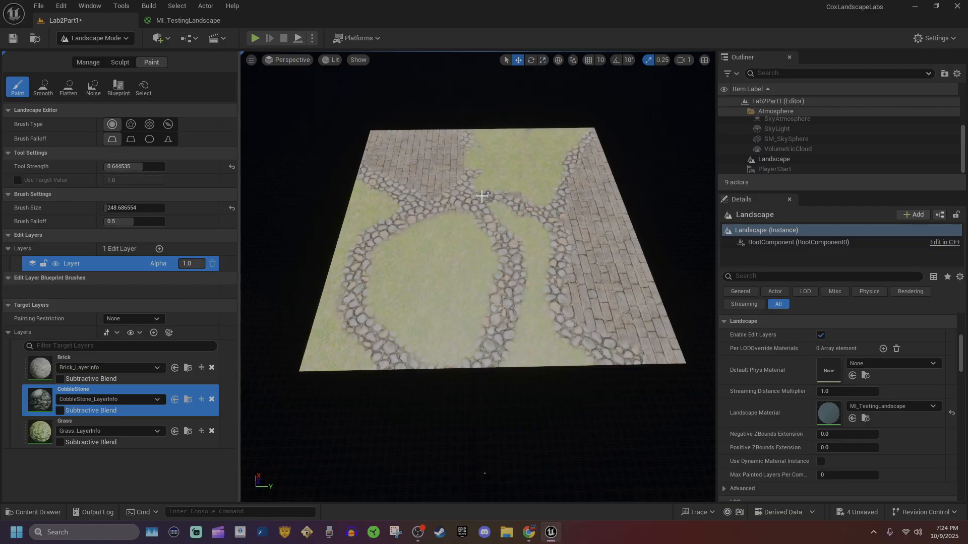
drag(564, 307, 634, 360)
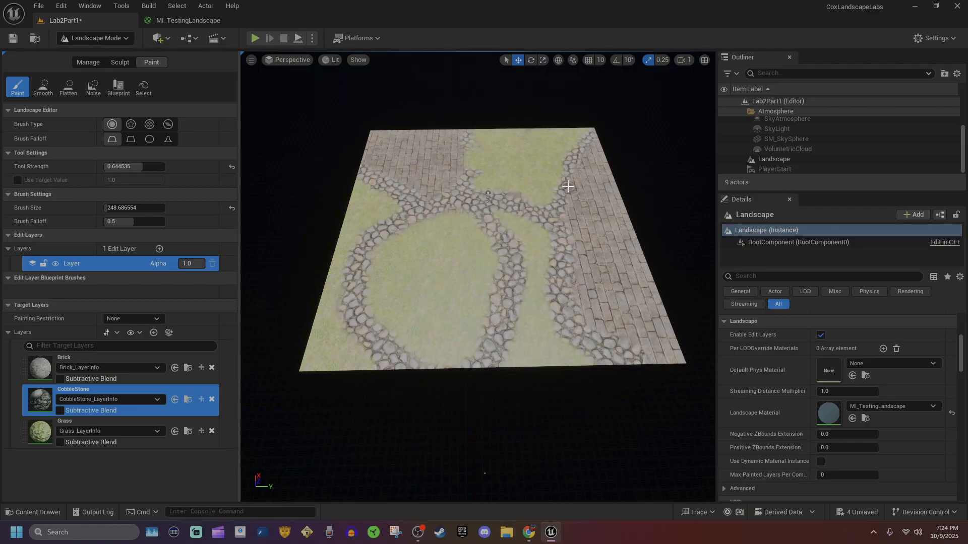